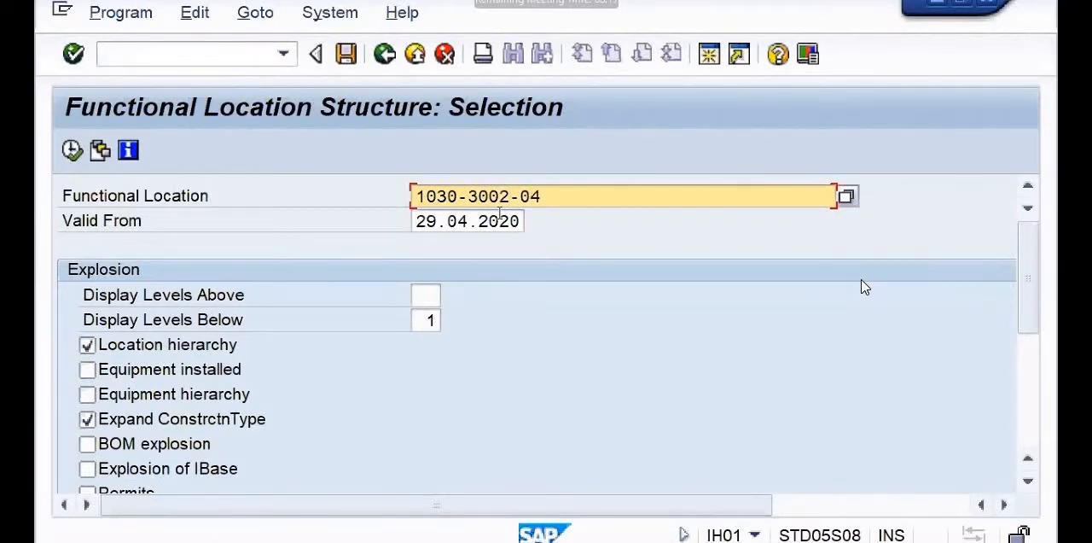
type("22-00")
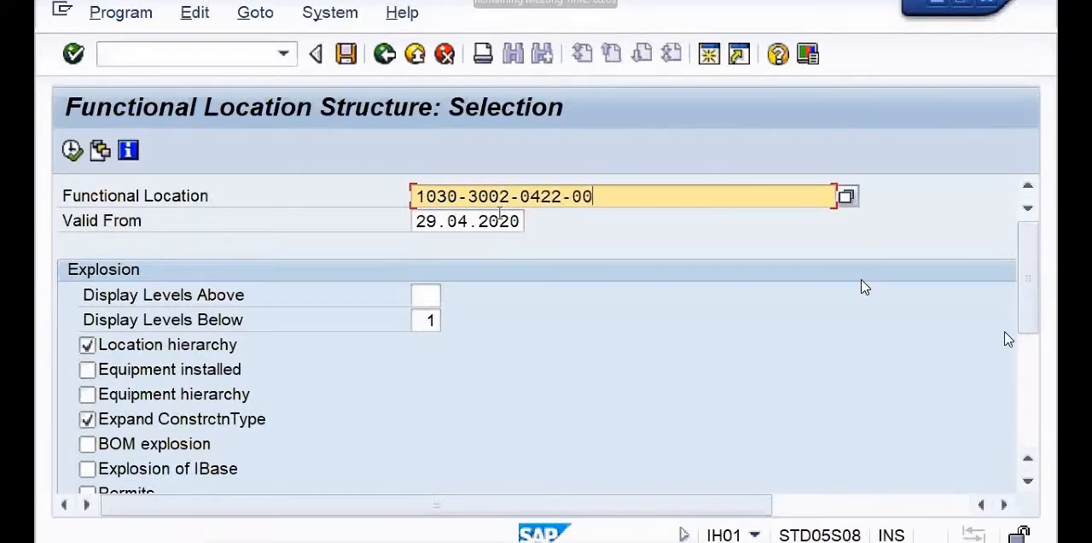
type("05-")
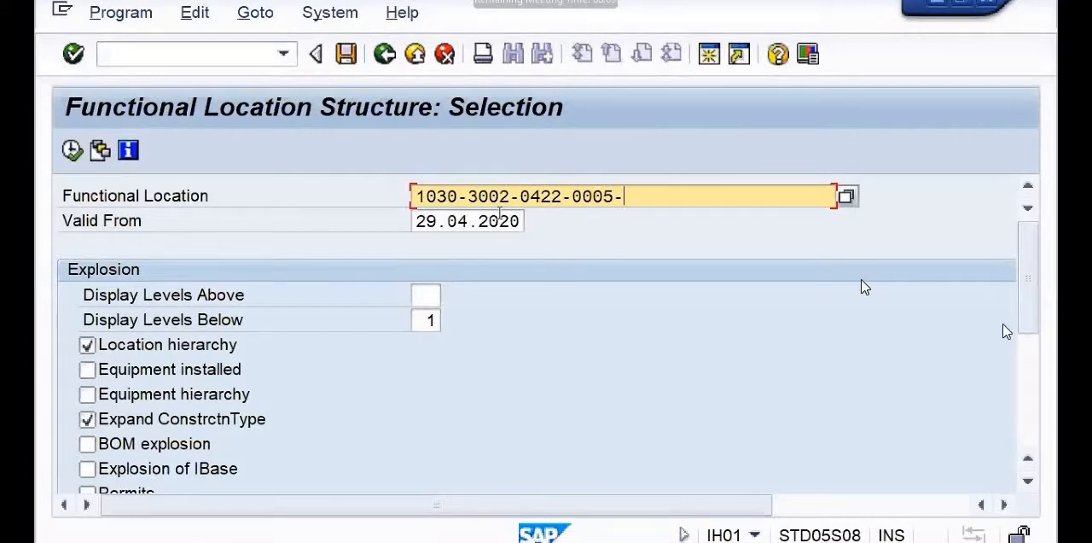
type("ite")
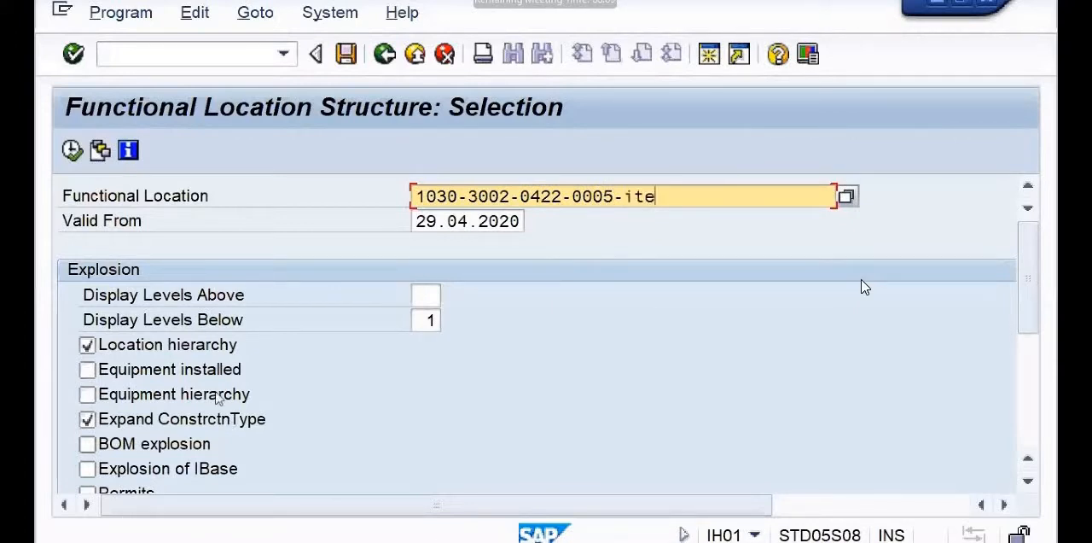
Include equipment installed, equipment hierarchy and BOM explosion, exclude deleted objects, and run the structure list.
left_click(175, 372)
left_click(147, 398)
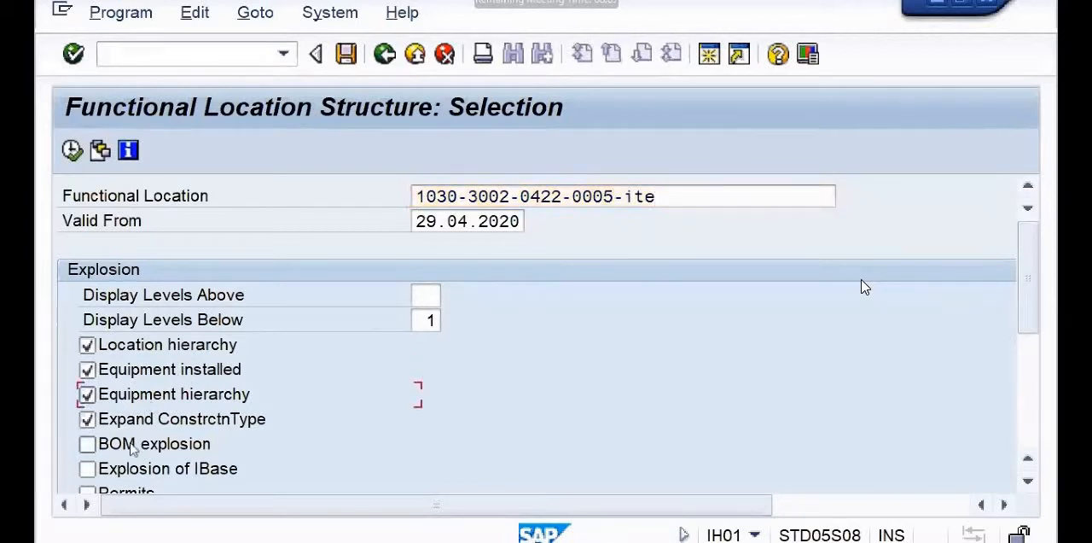
left_click(128, 444)
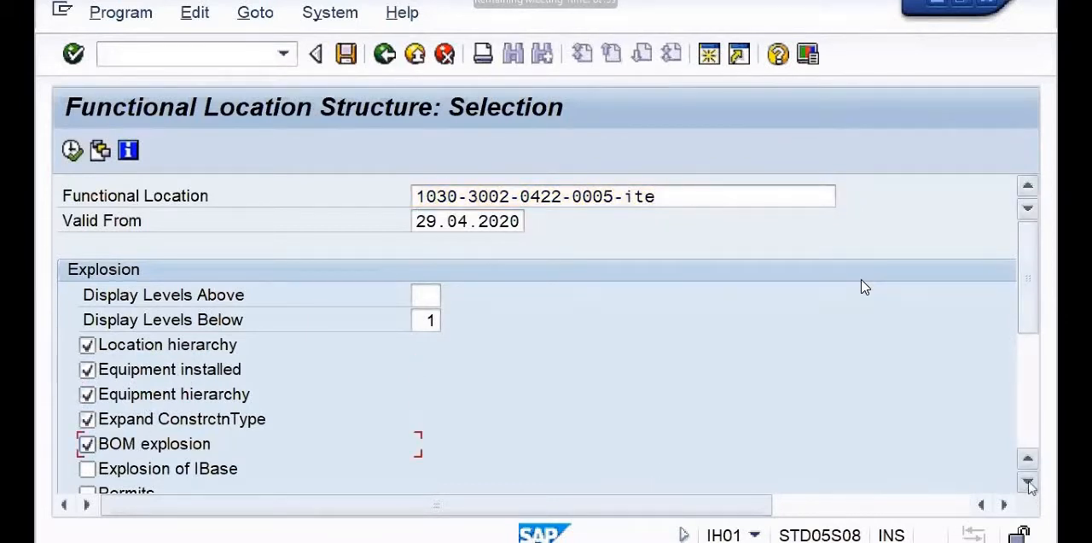
left_click(1029, 483)
left_click(1029, 483)
left_click(1029, 483)
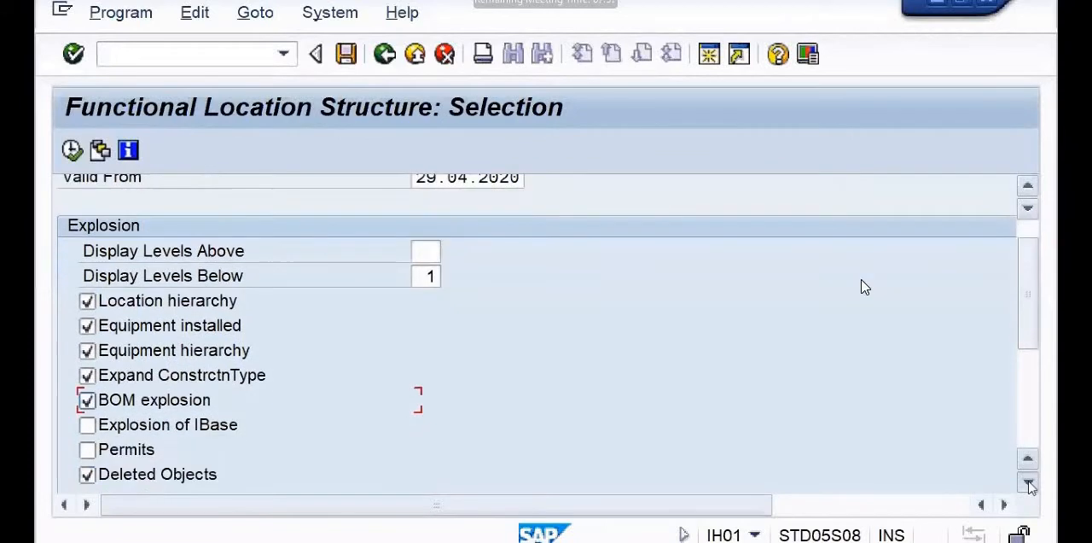
left_click(88, 459)
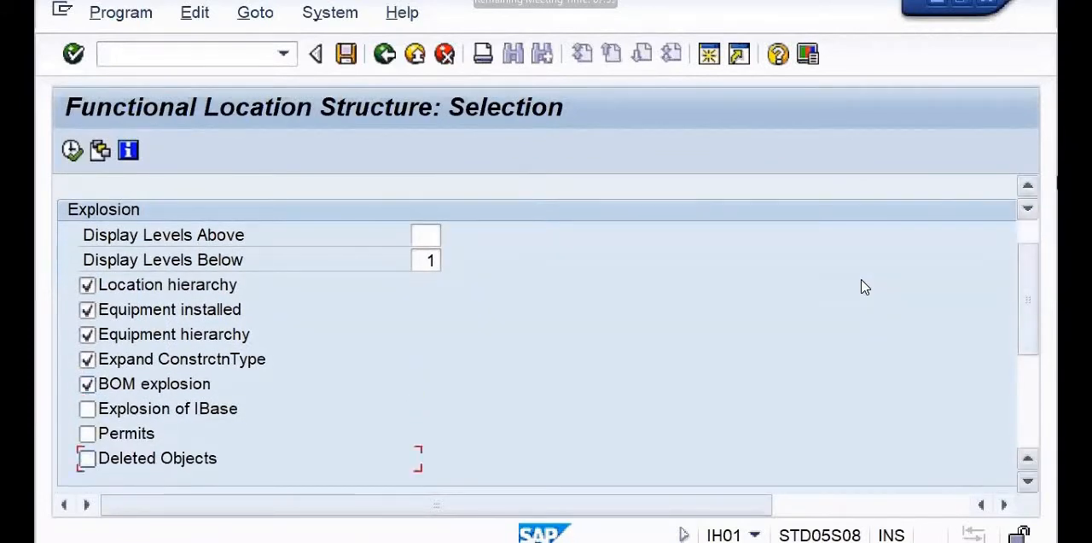
left_click(72, 151)
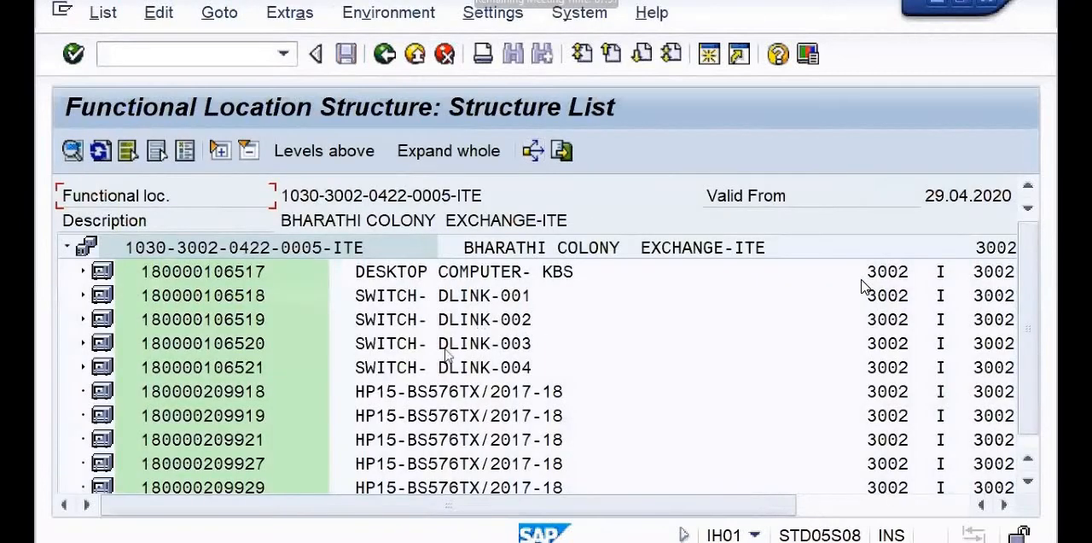
left_click(97, 395)
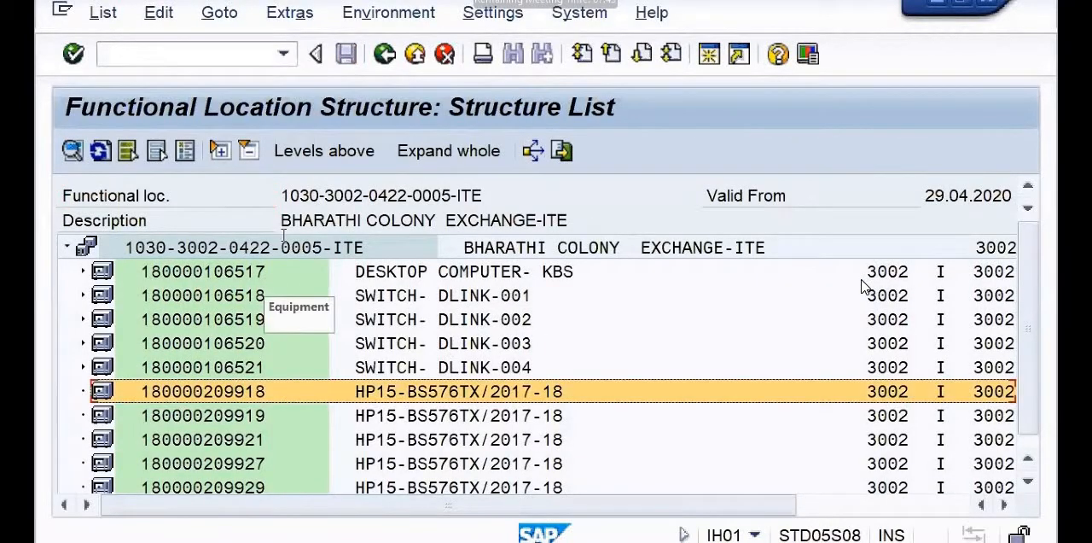
left_click(220, 12)
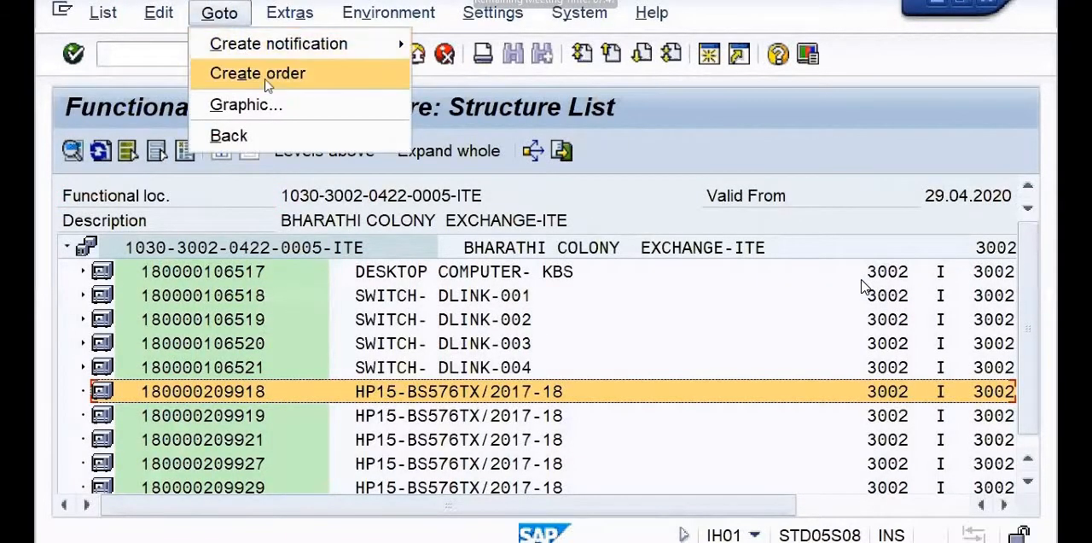
left_click(264, 79)
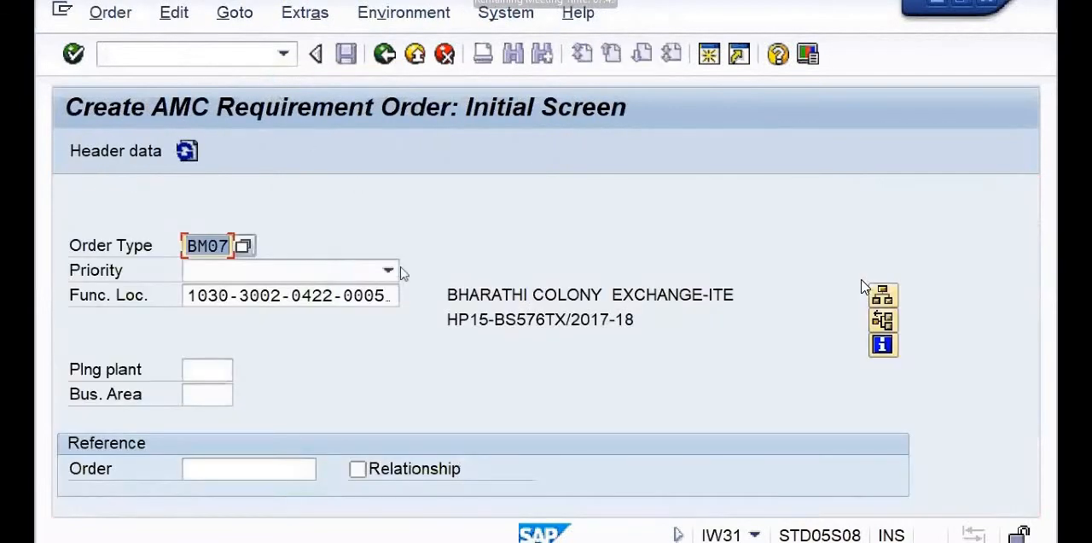
key("Return")
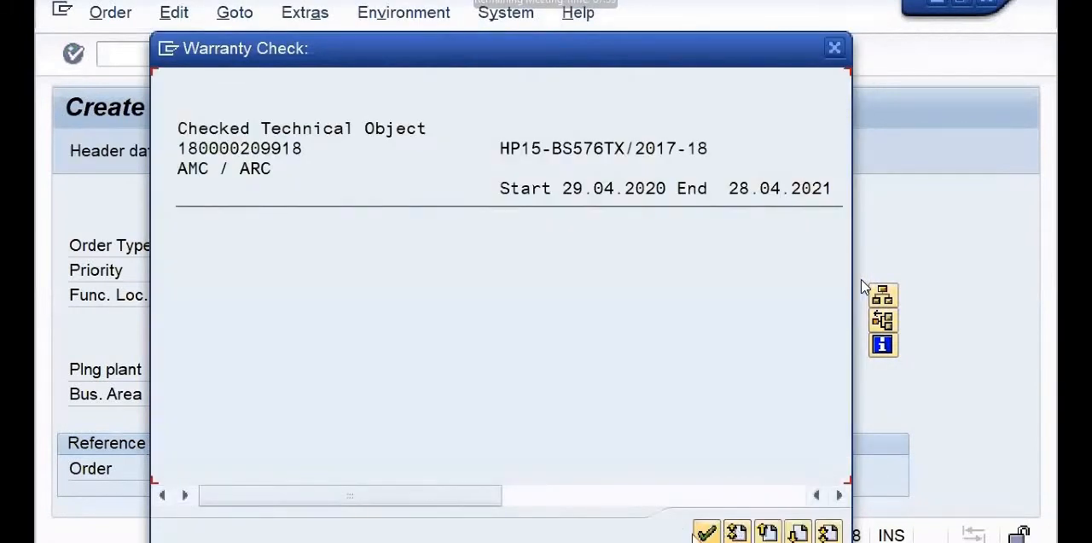
left_click(706, 531)
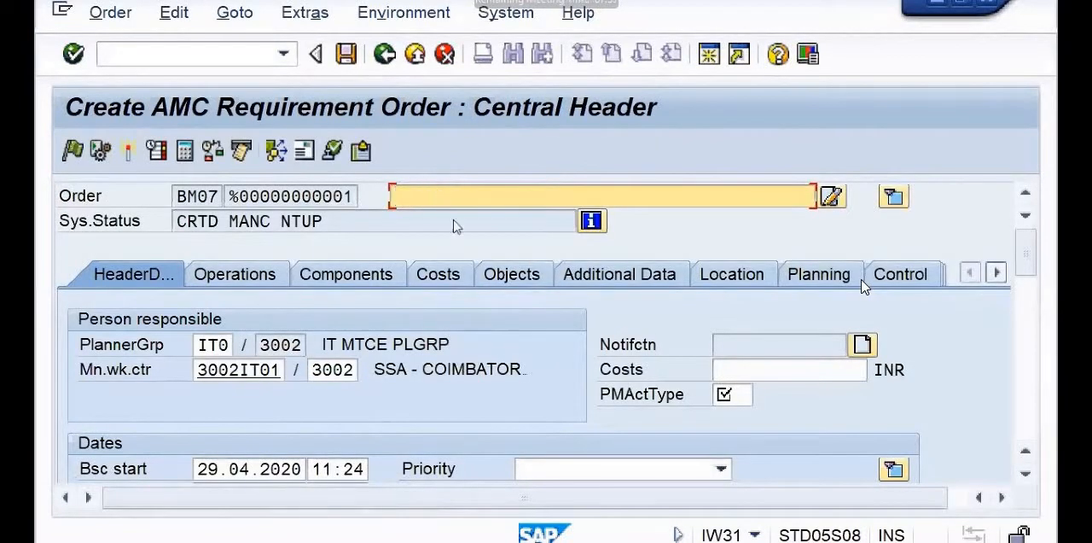
Enter the order description as AMC of Laptops_29.04.2020_ plus the person's name, and set the PM activity type to BM3.
left_click(454, 224)
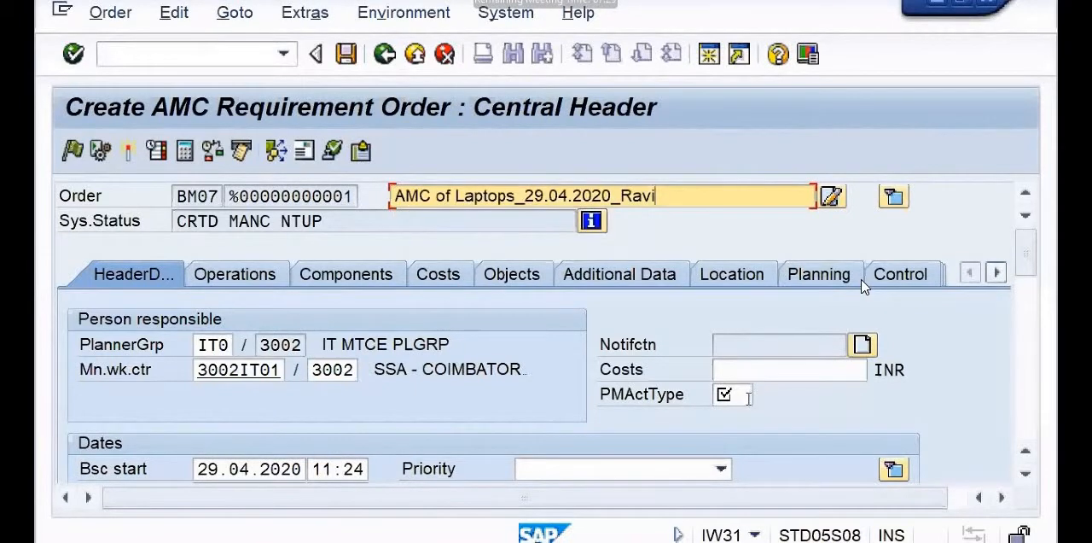
left_click(733, 399)
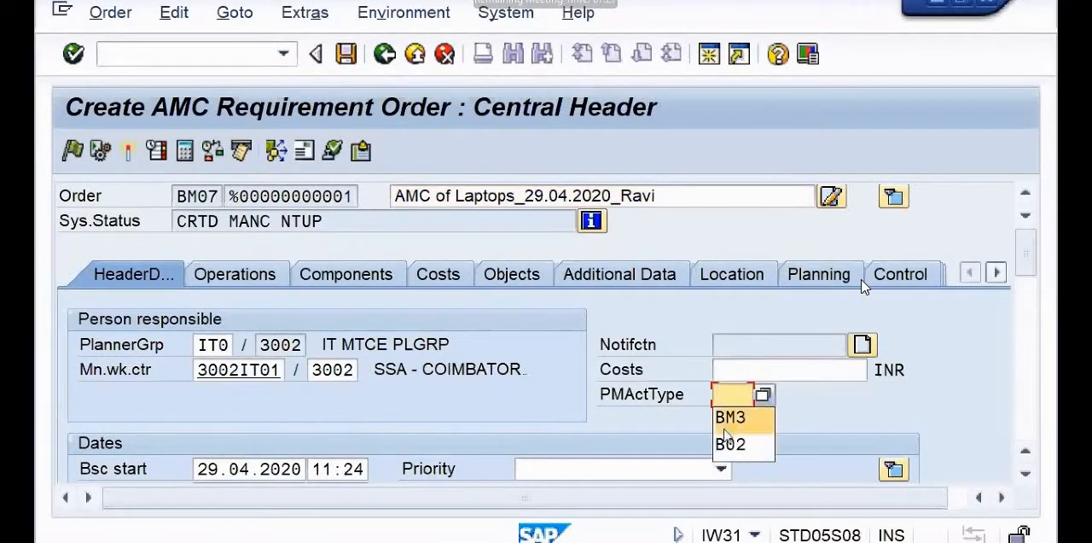
left_click(724, 421)
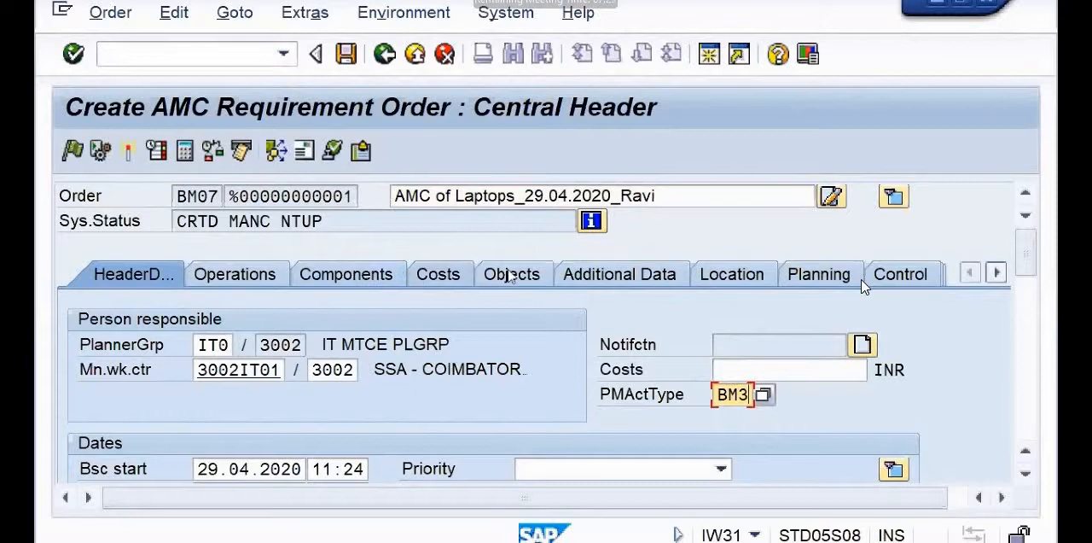
left_click(510, 274)
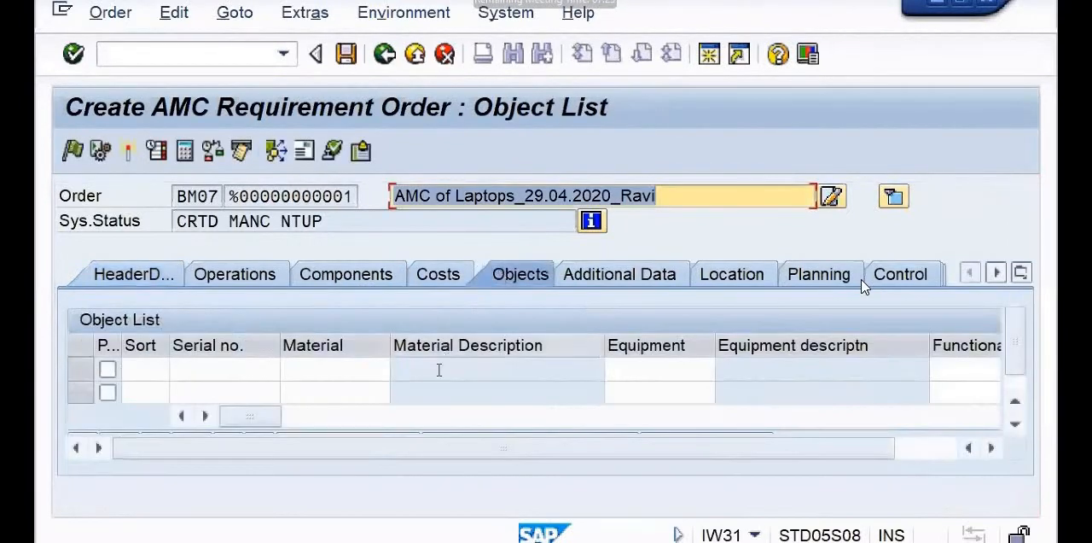
left_click(630, 374)
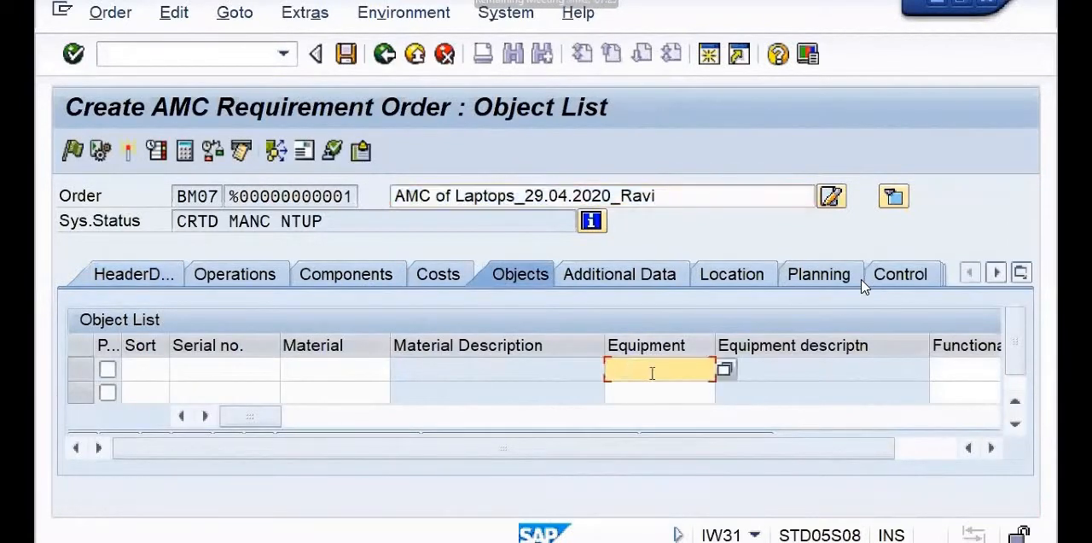
key("ctrl+v")
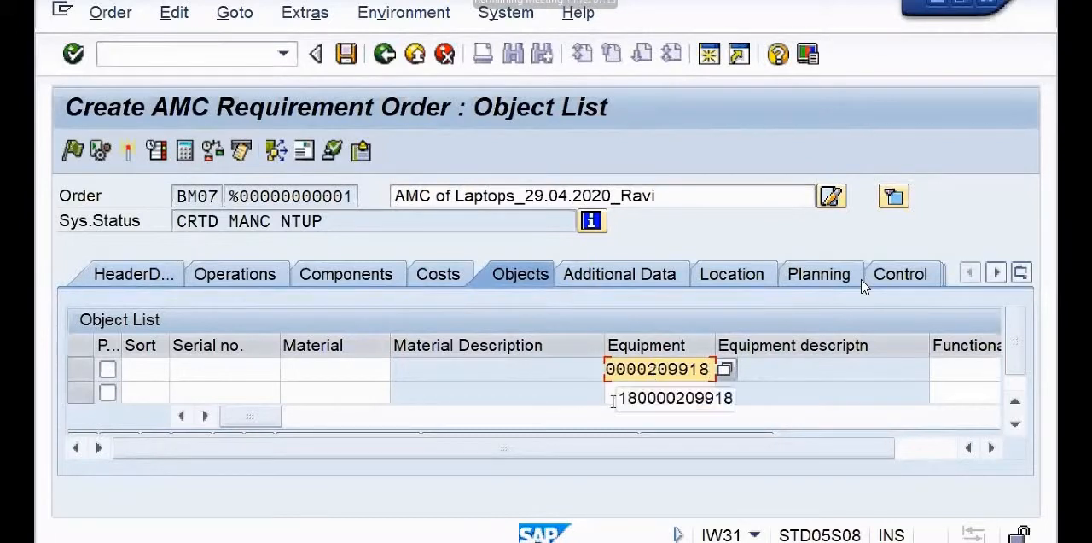
key("Return")
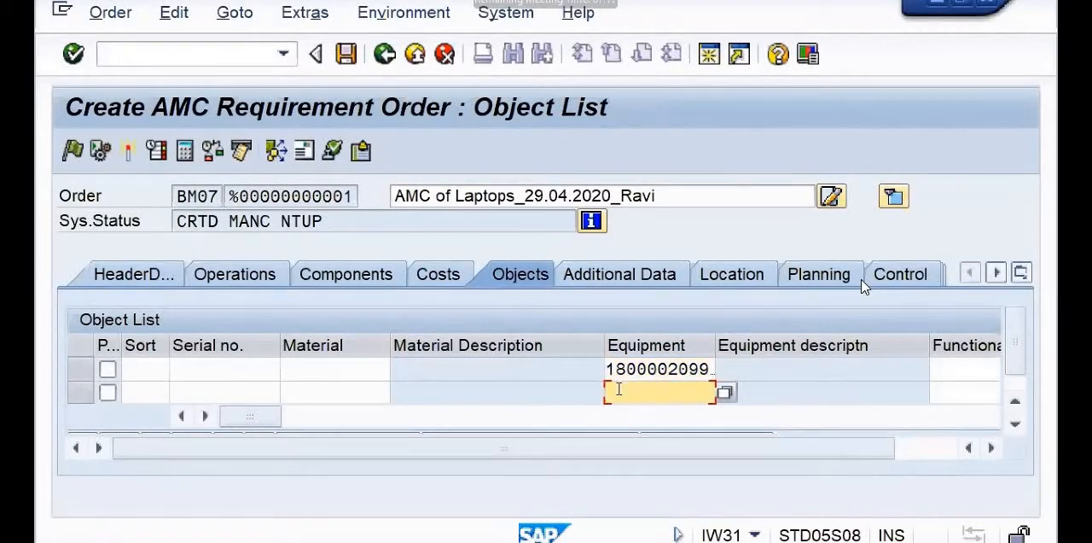
type("18")
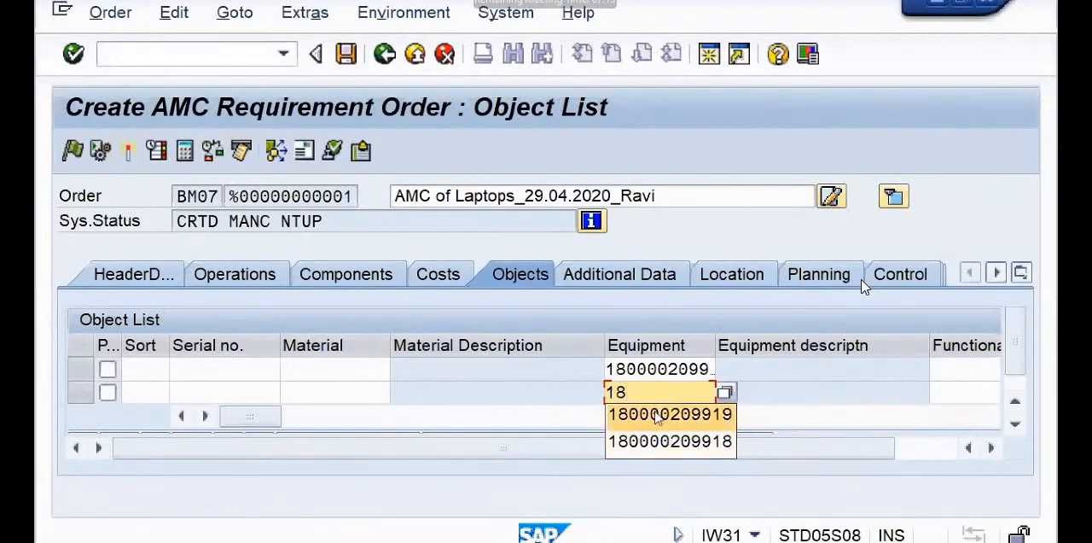
left_click(658, 416)
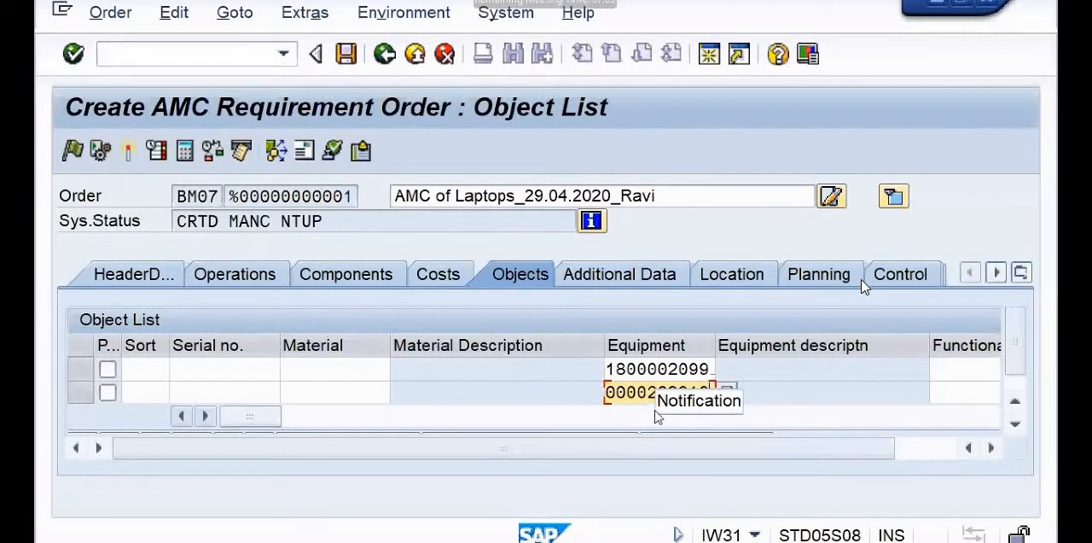
key("ctrl+v")
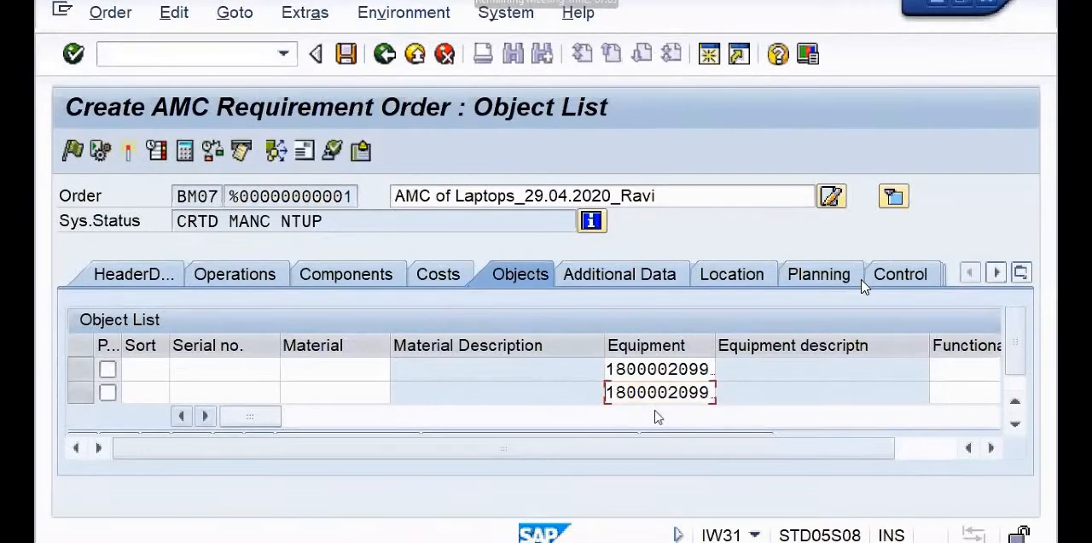
key("Return")
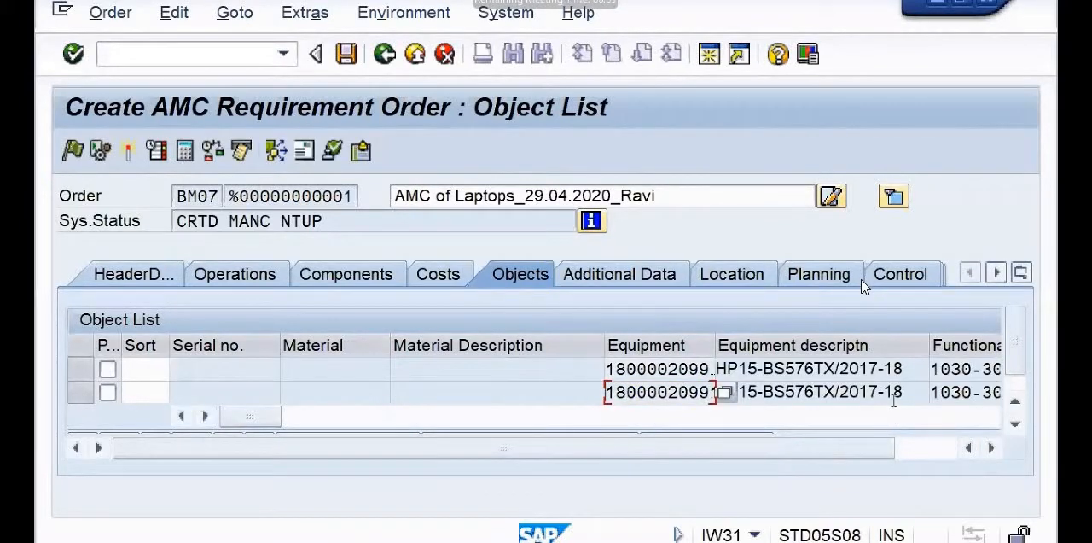
Display the order's operation overview and widen the Control key column.
left_click(992, 448)
left_click(991, 447)
left_click(991, 446)
left_click(991, 447)
left_click(990, 447)
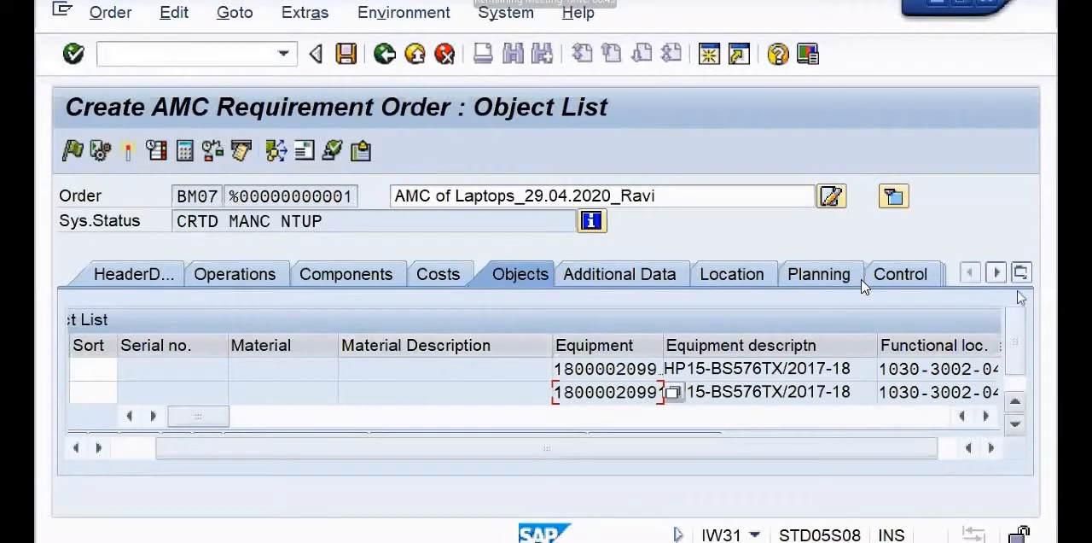
left_click(234, 277)
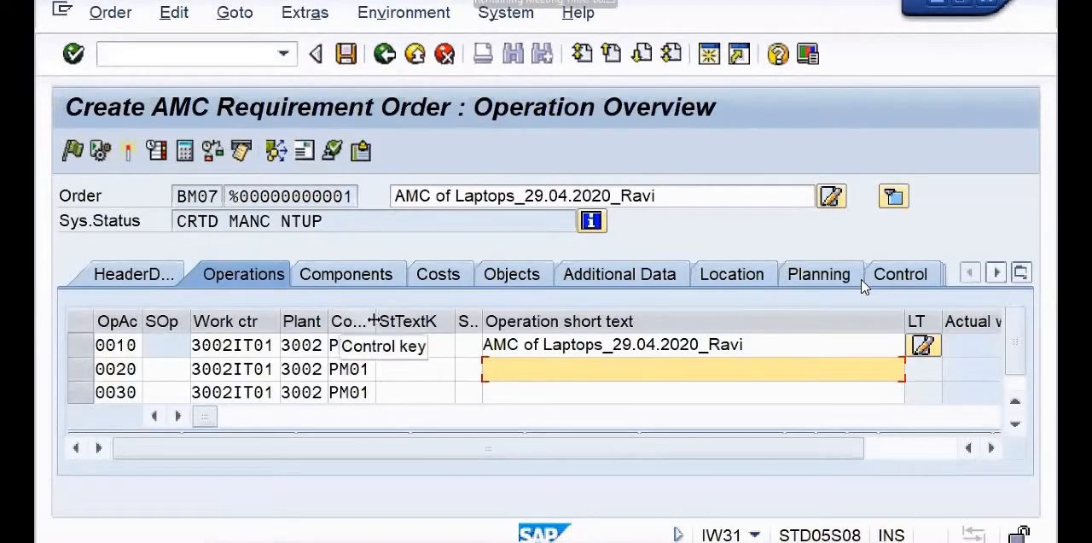
left_click_drag(424, 320, 429, 321)
Try to set operation 0010's control key to PM03, Plant maintenance-External(services).
left_click(373, 344)
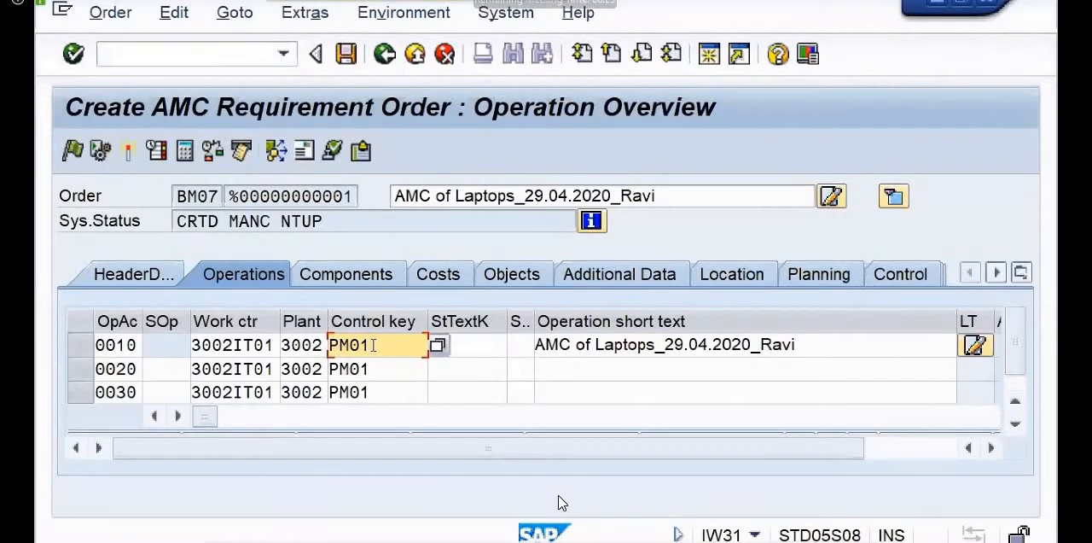
left_click(437, 345)
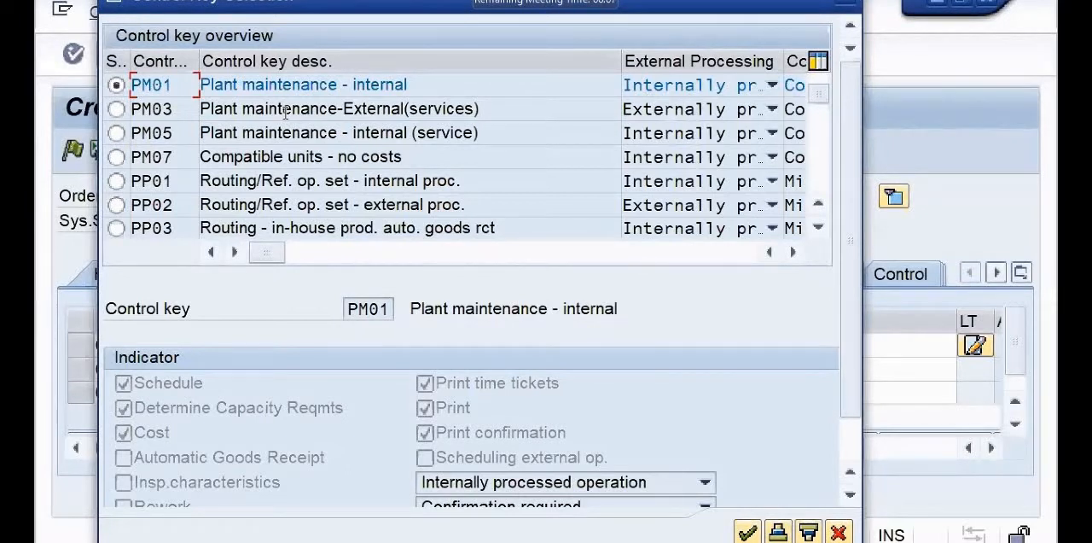
left_click(116, 109)
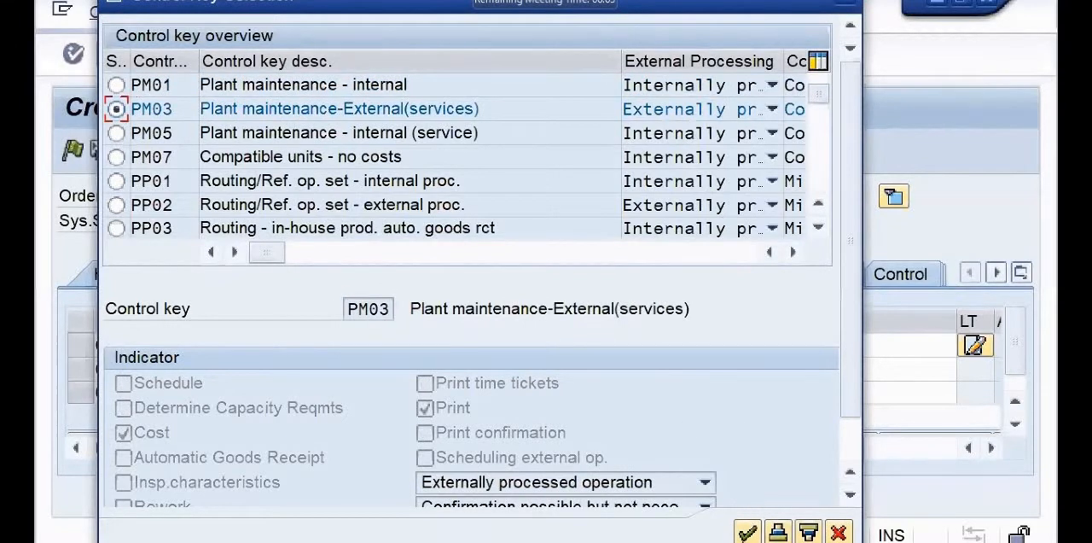
key("Return")
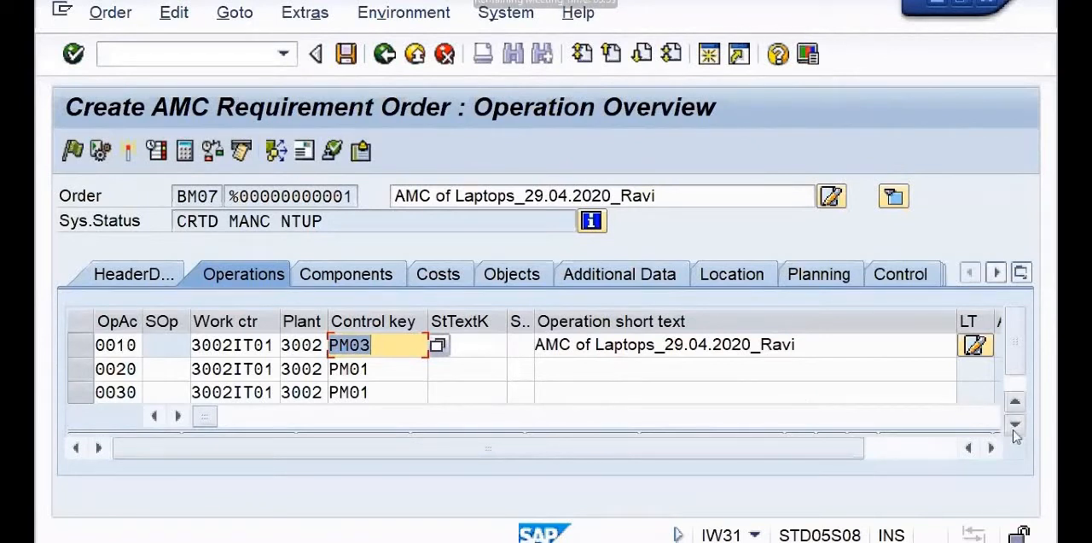
left_click(688, 384)
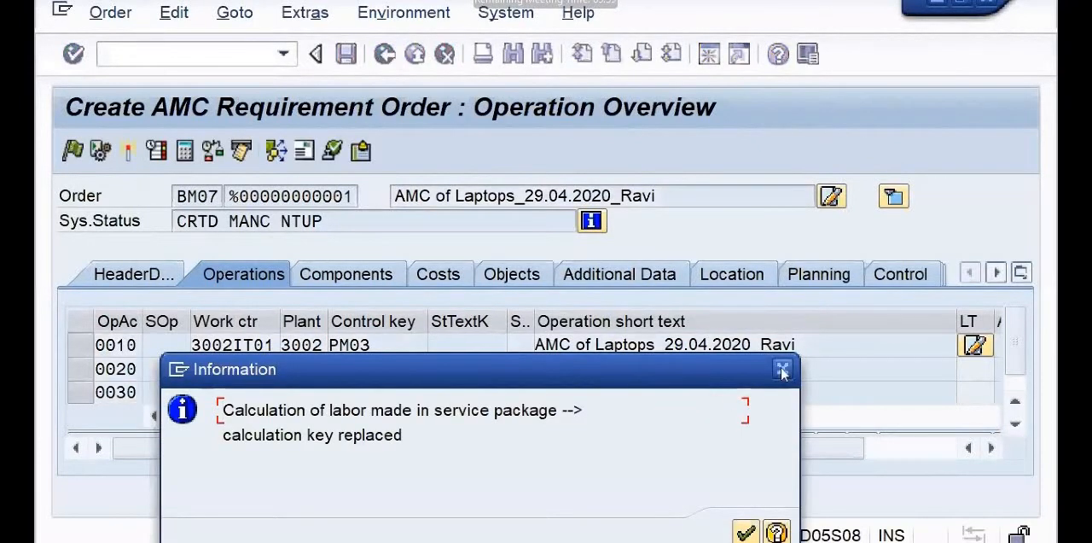
key("Return")
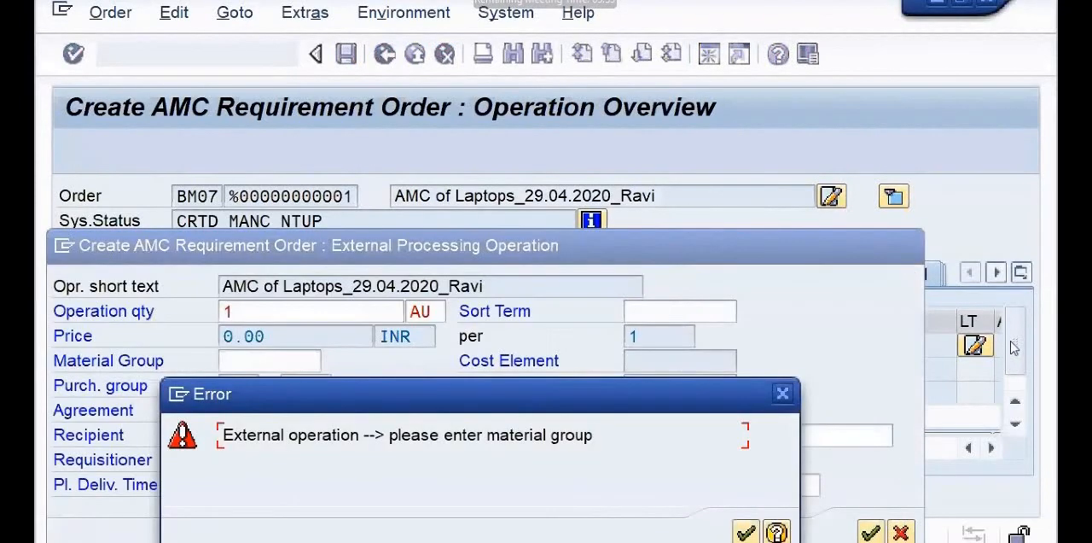
left_click(783, 393)
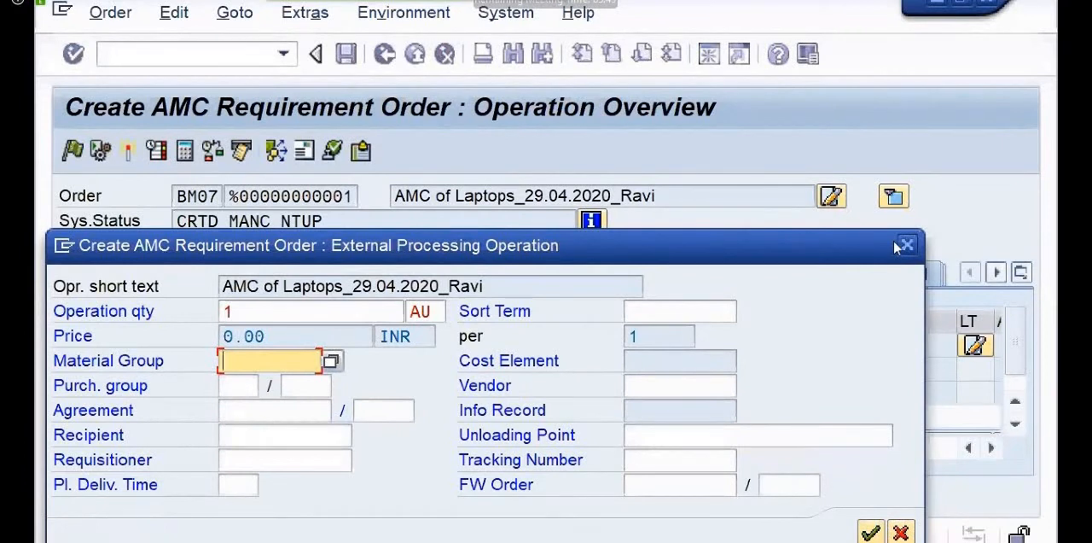
left_click(906, 245)
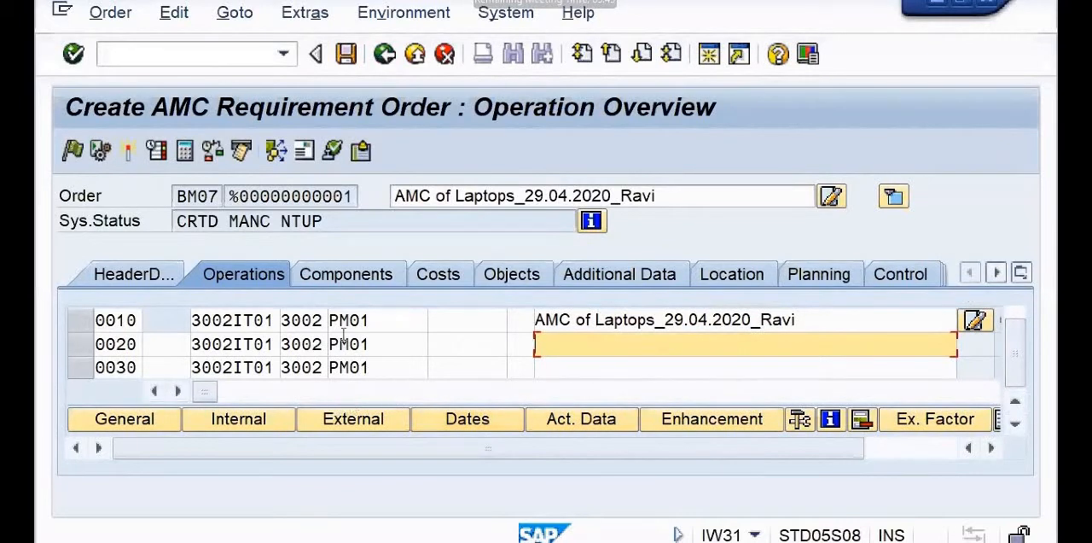
Set operation 0010's control key to PM03, Plant maintenance-External(services), using the control key selection.
left_click(393, 316)
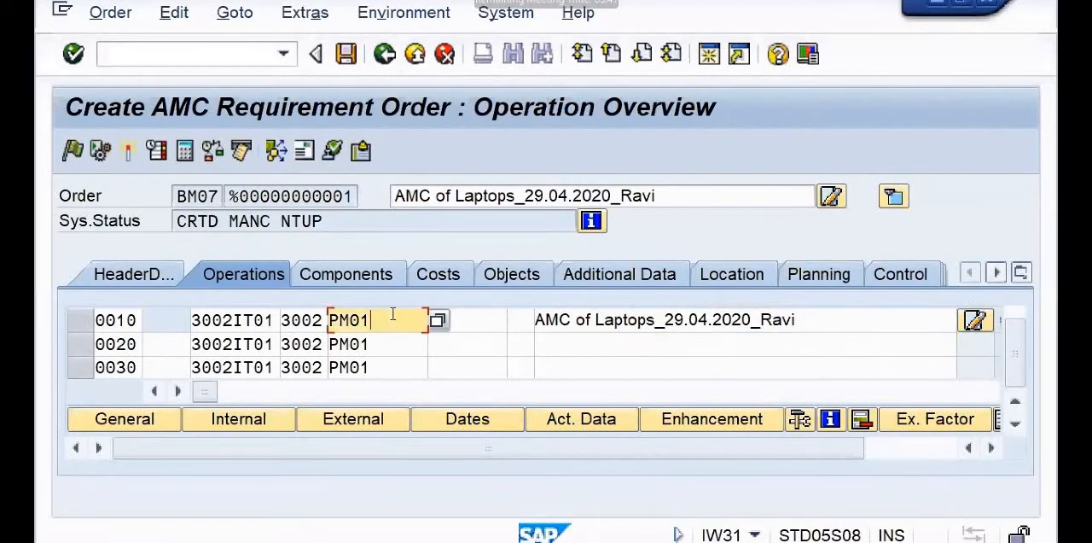
left_click(438, 320)
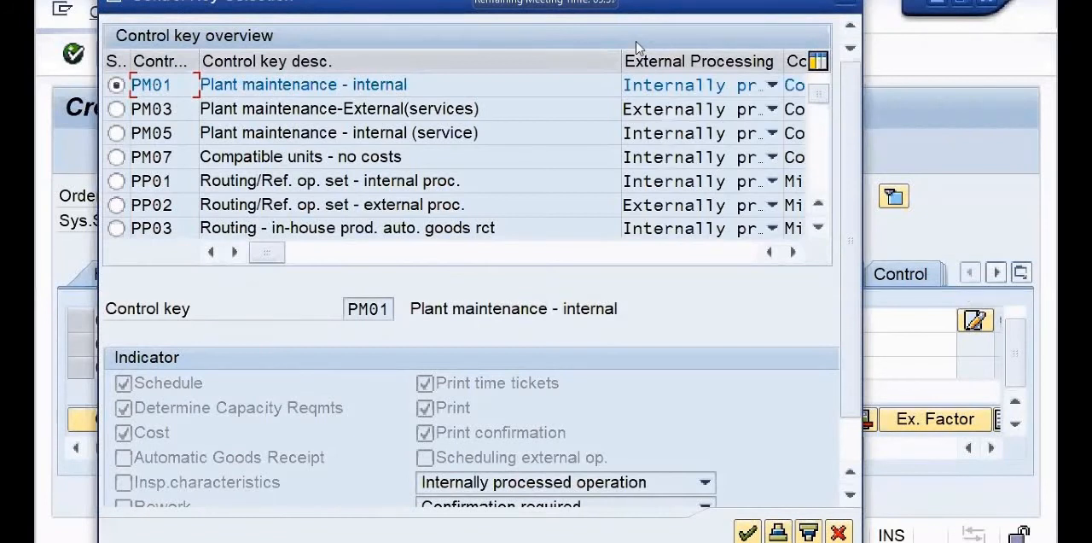
left_click(339, 108)
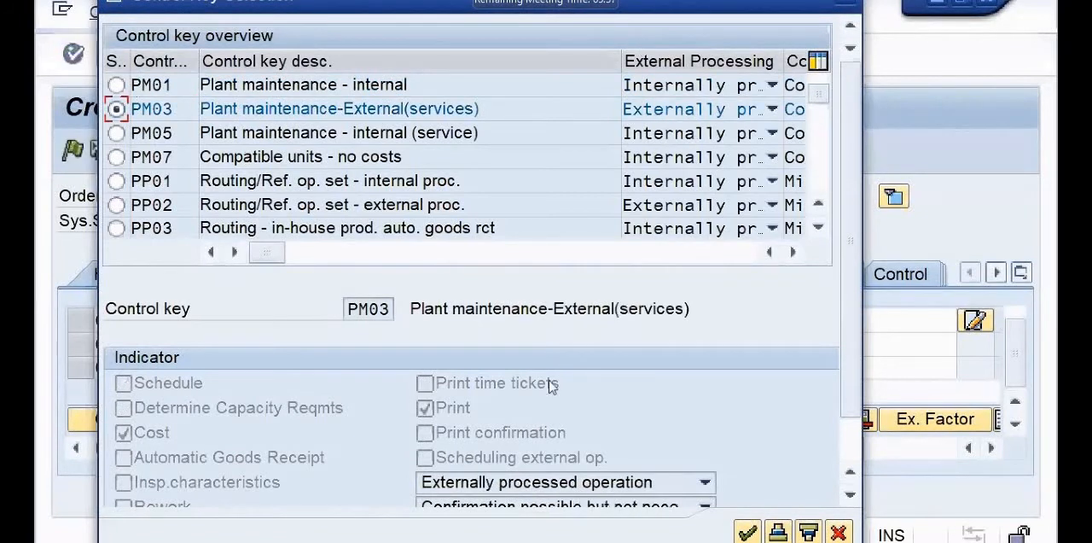
left_click(748, 533)
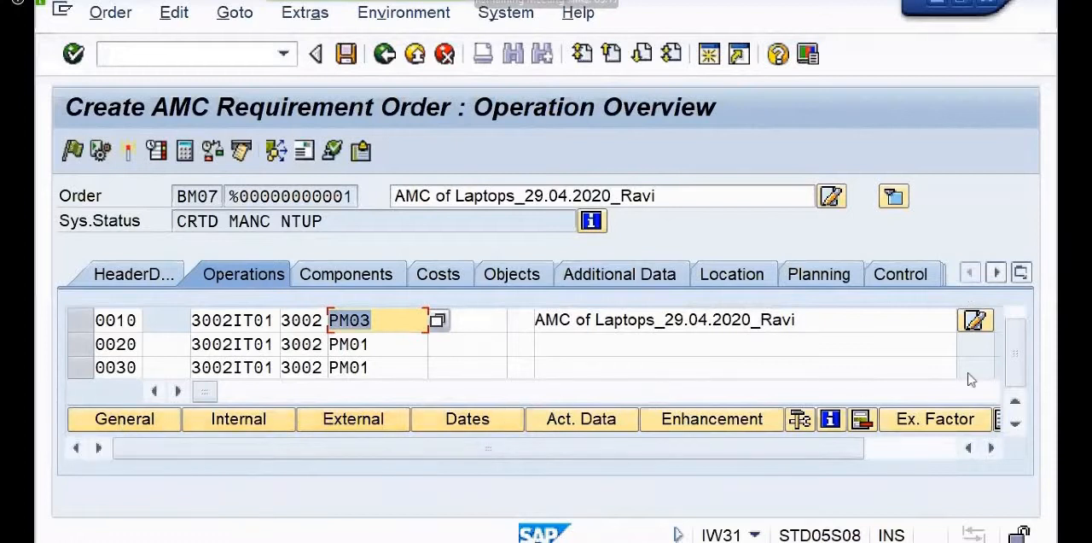
Display the external processing data for operation 0010 and set its material group to 1000000, GST SERVICES.
left_click(358, 422)
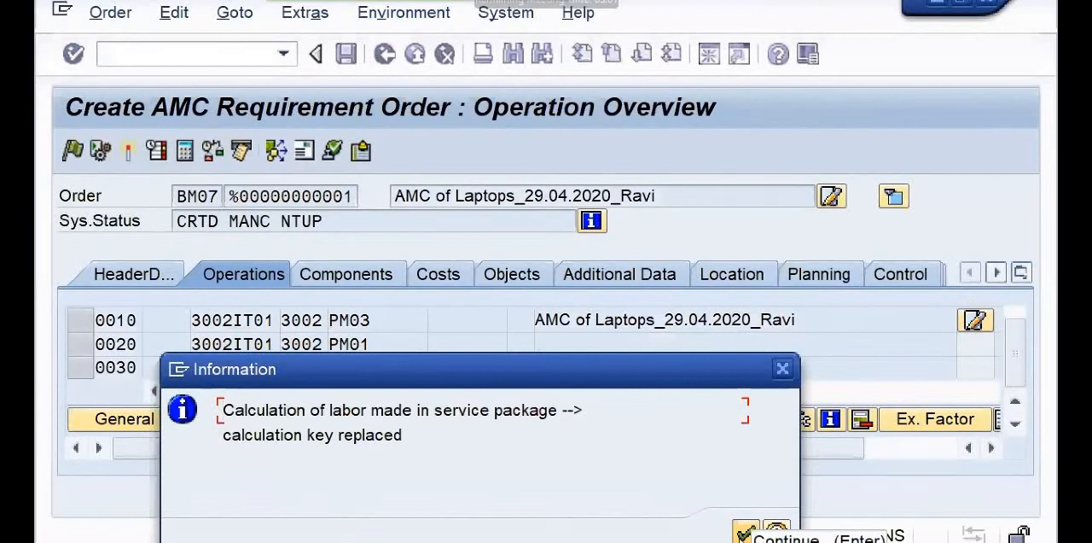
left_click(745, 530)
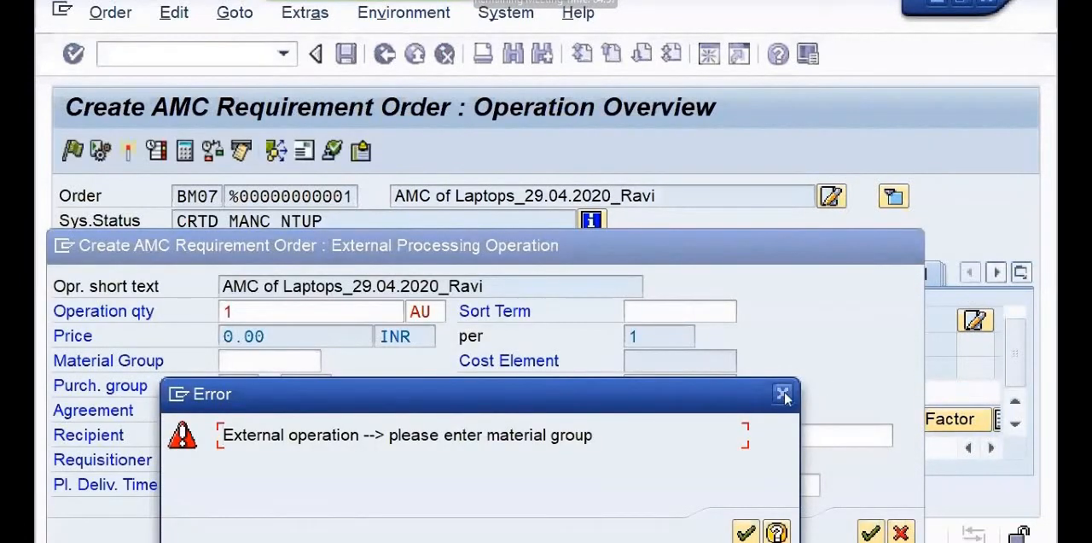
key("Return")
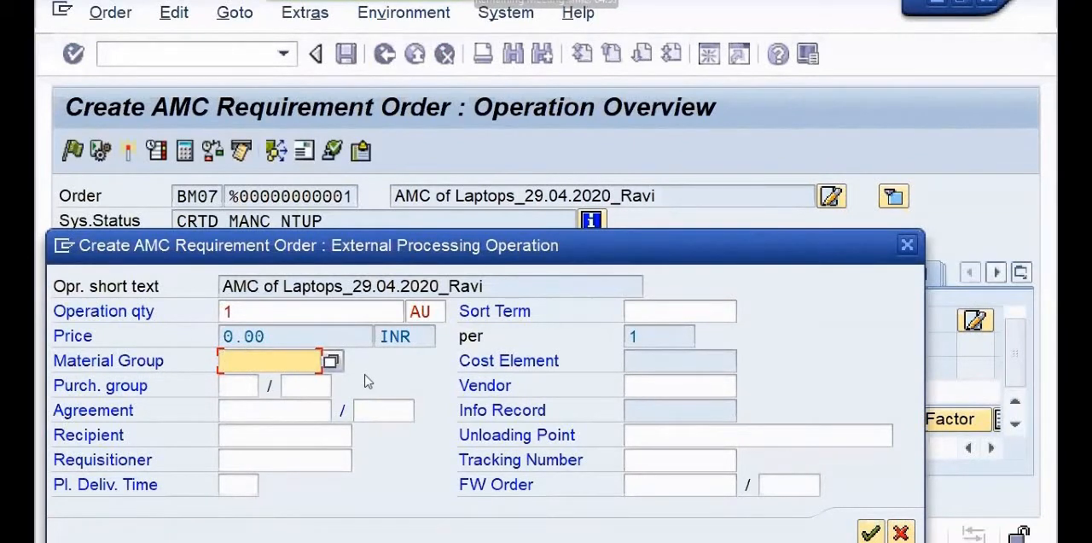
type("1")
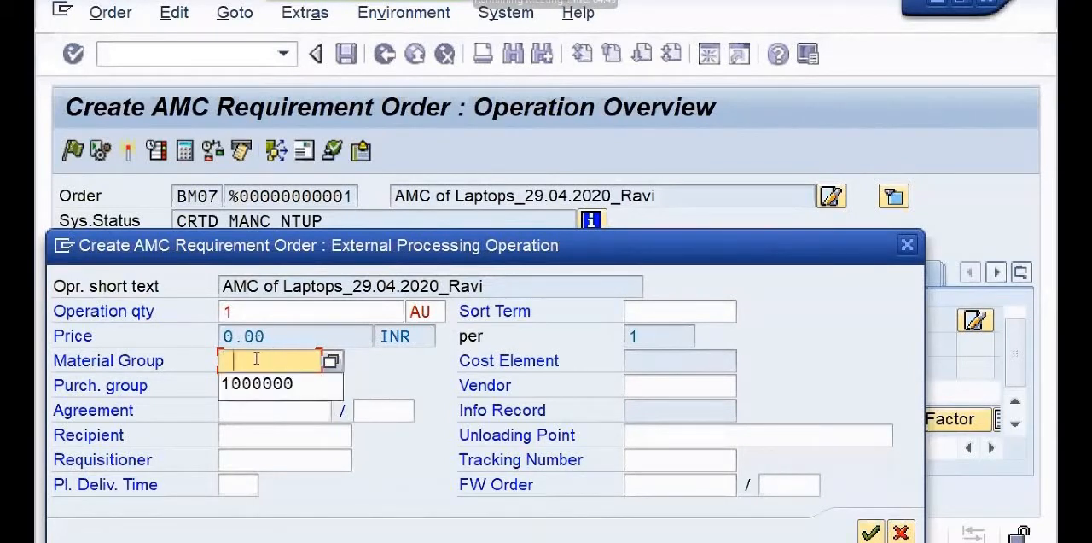
left_click(248, 386)
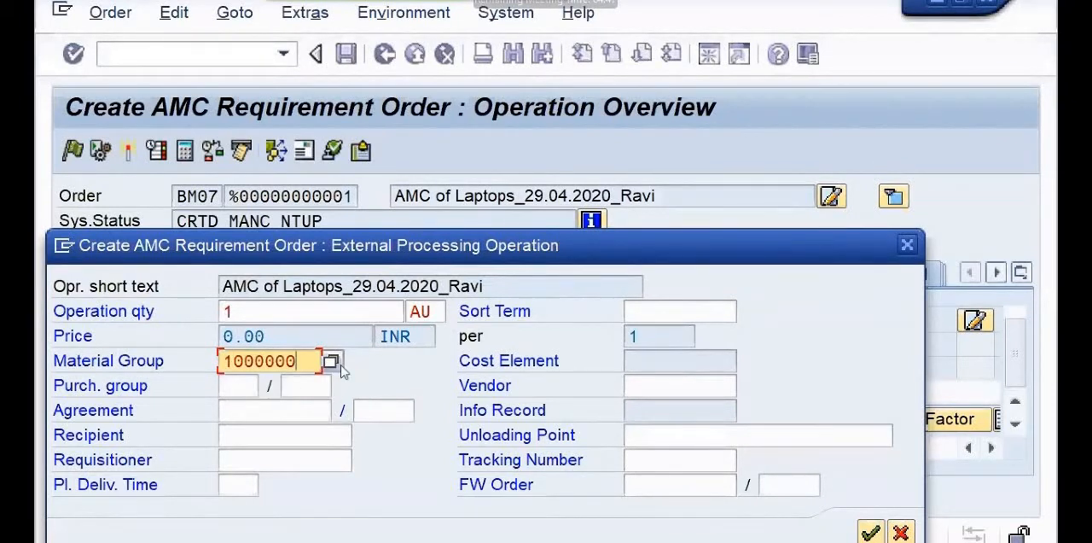
key("Return")
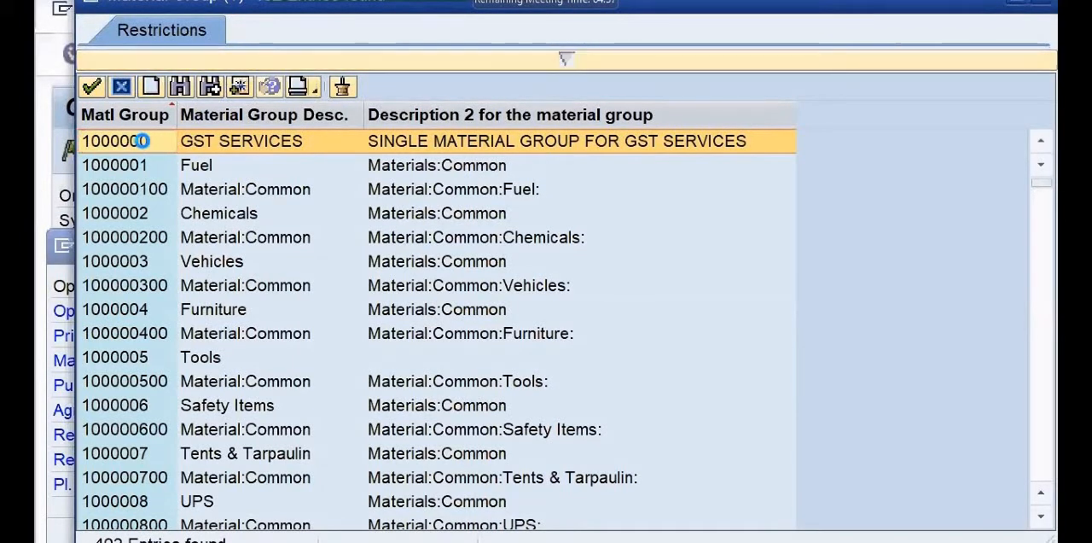
double_click(142, 142)
Set the purchasing group to 040 (MMCI:SSA) and the purchasing organization to 2000 (Decentralized Pur Or).
left_click(226, 384)
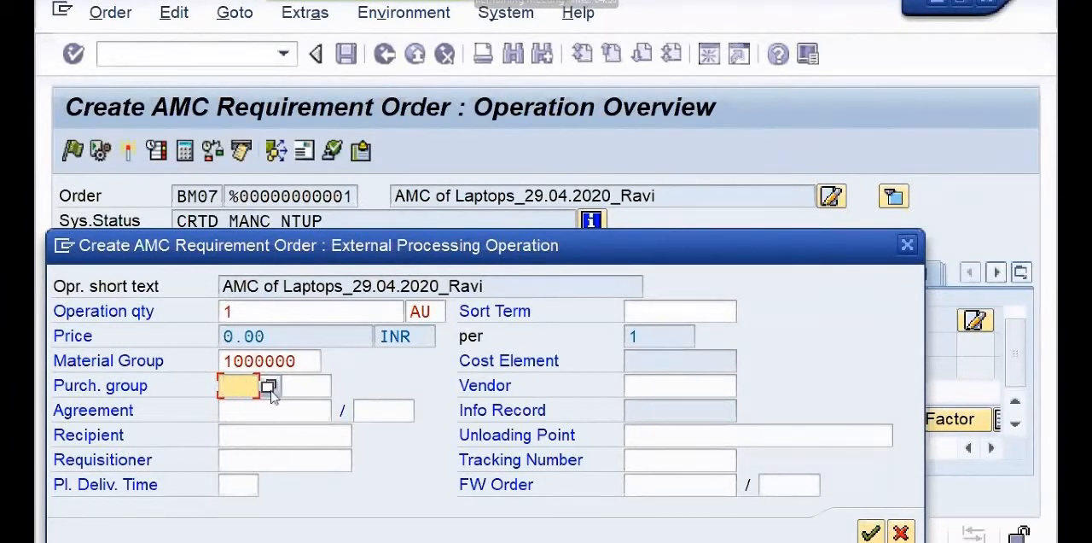
left_click(268, 386)
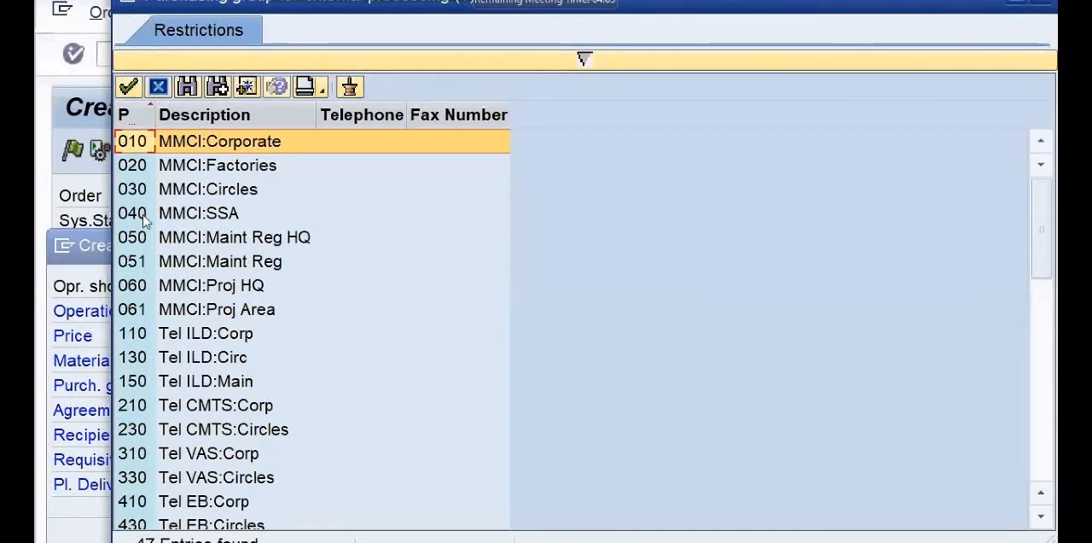
left_click(143, 220)
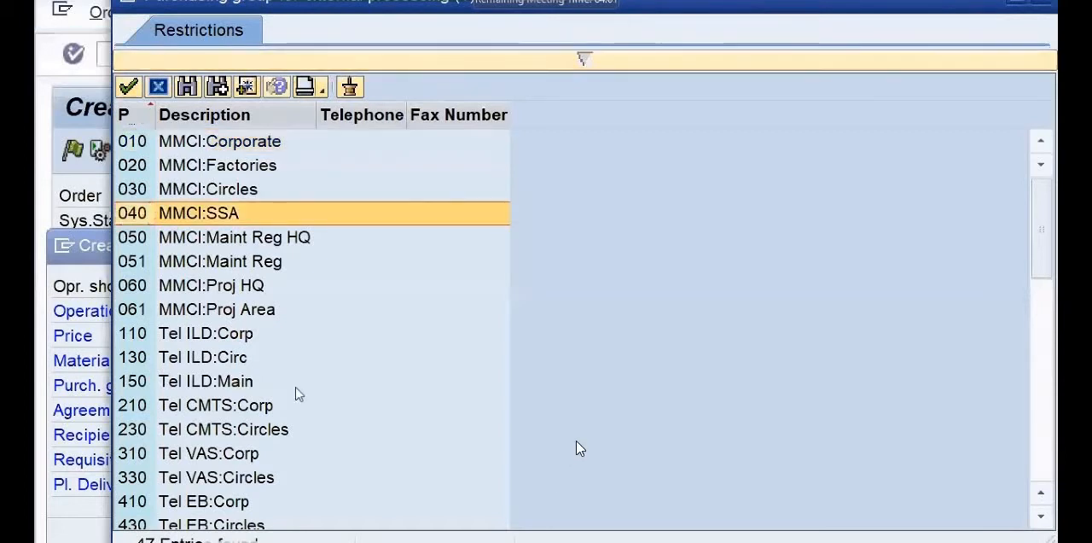
key("Return")
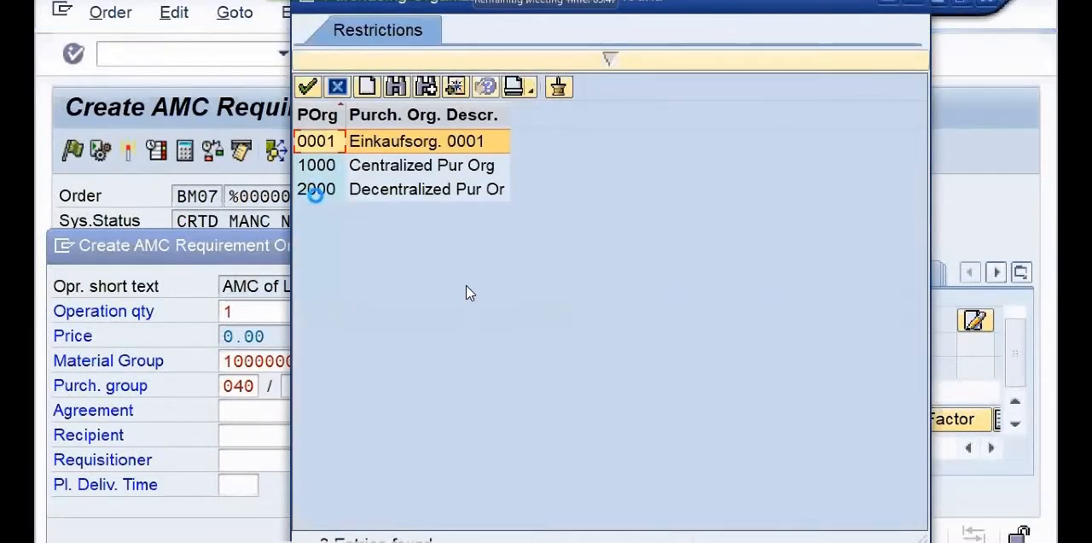
double_click(401, 189)
Set the requisitioner to AD(CFA), fill in the previously used tracking number, and confirm the external processing data.
left_click(238, 460)
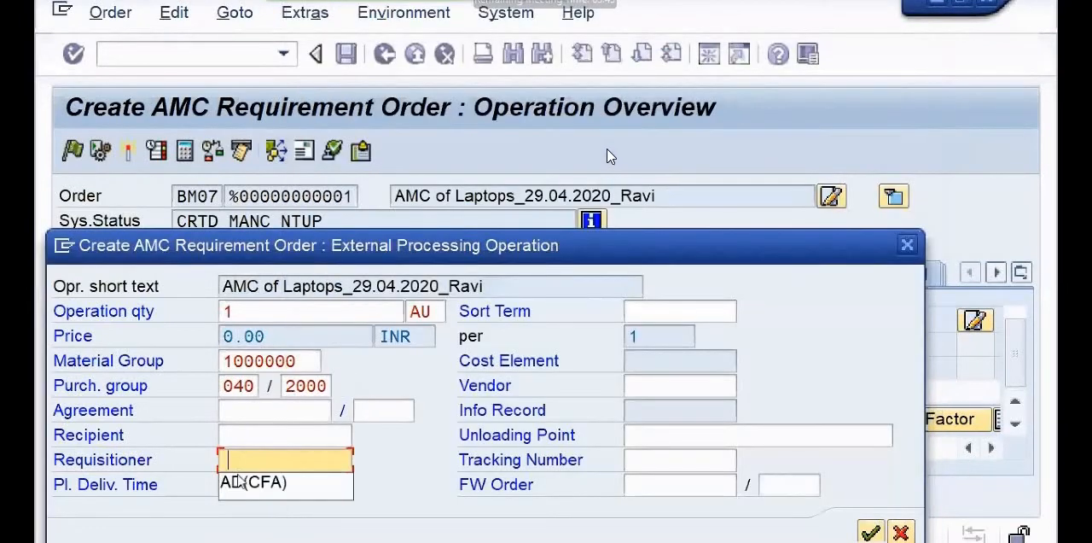
left_click(237, 485)
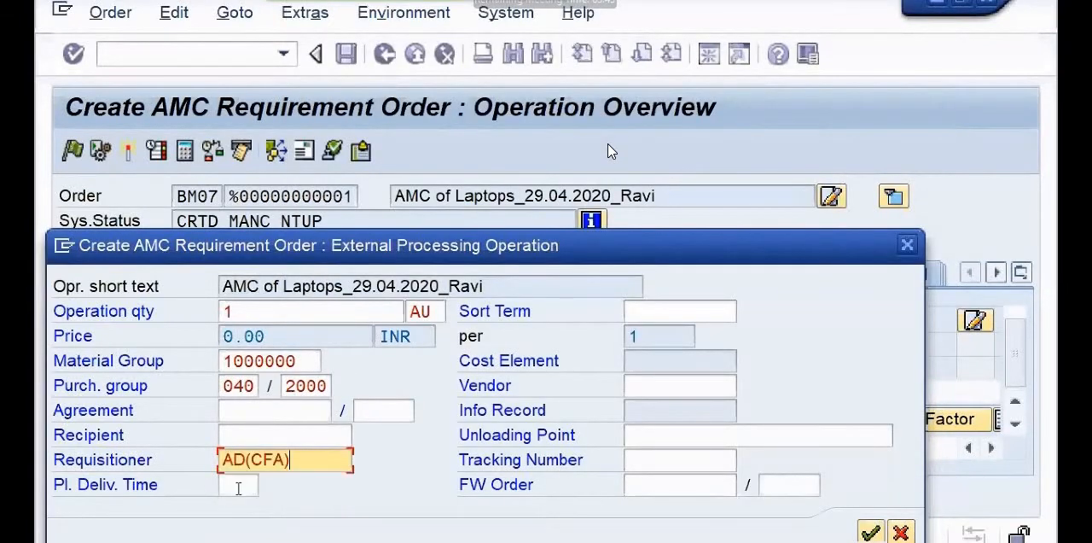
left_click(679, 461)
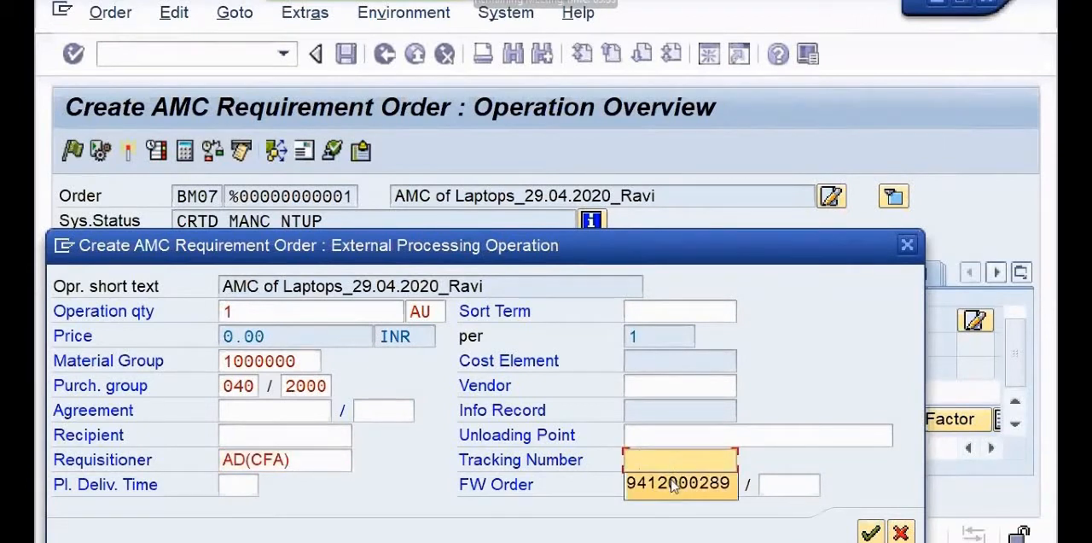
left_click(674, 485)
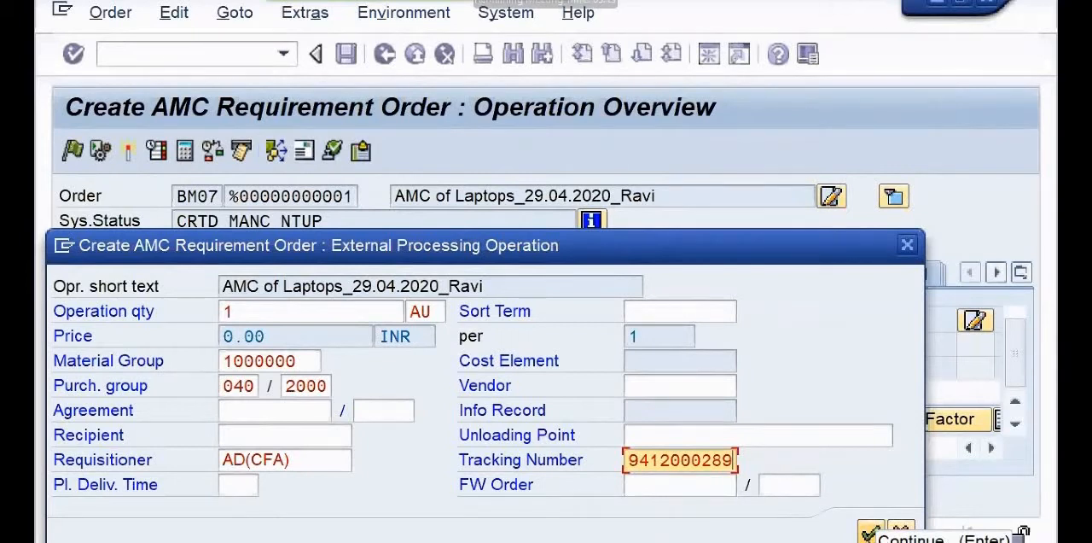
left_click(869, 533)
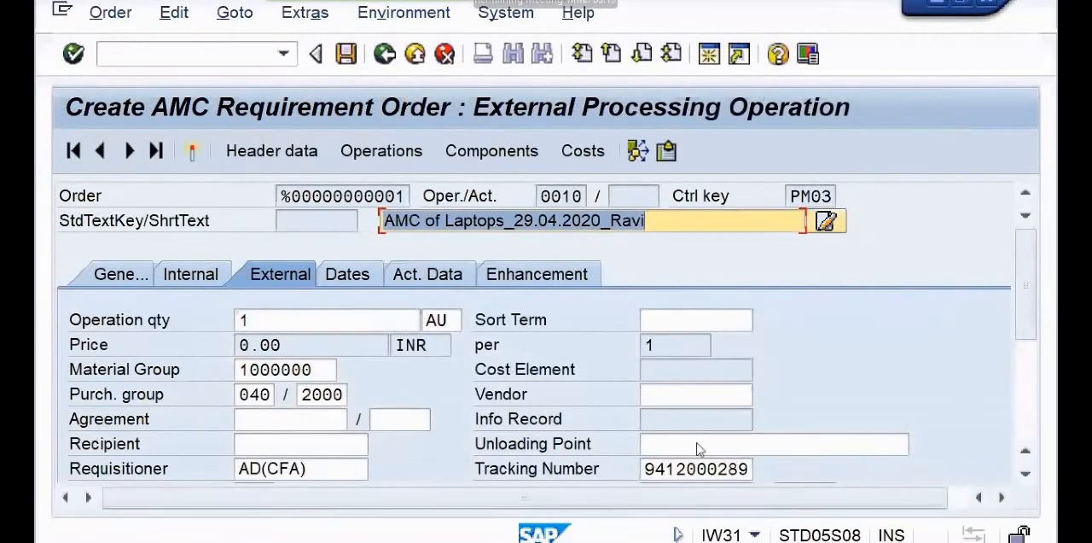
Search the Standard Service Catalog for service line 10's service number, using the short text *AMC*.
left_click(1028, 476)
left_click(1027, 476)
left_click(1028, 476)
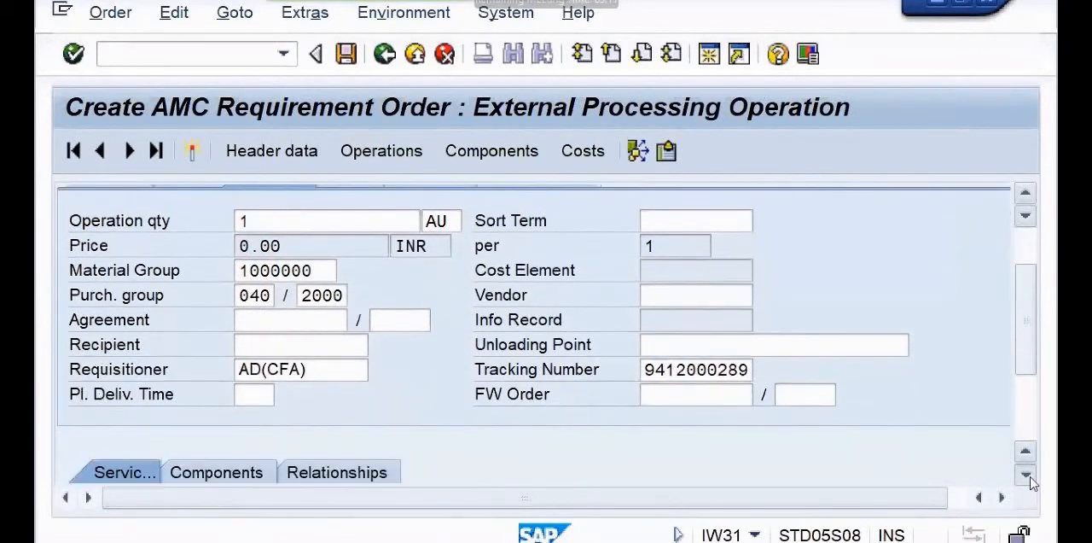
left_click(1027, 476)
left_click(1028, 476)
left_click(1028, 476)
left_click(1027, 476)
left_click(1027, 477)
left_click(1028, 476)
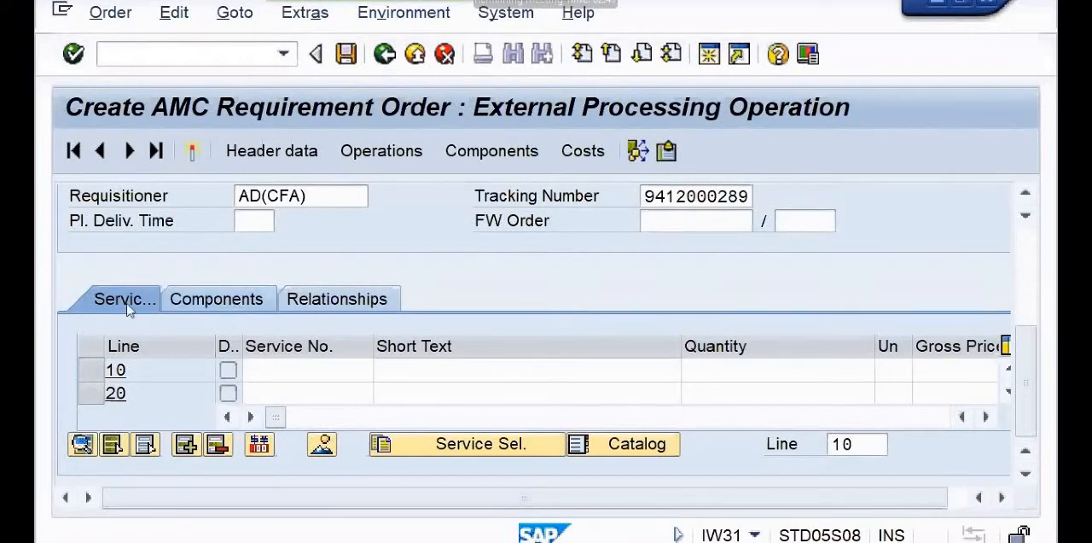
left_click(278, 369)
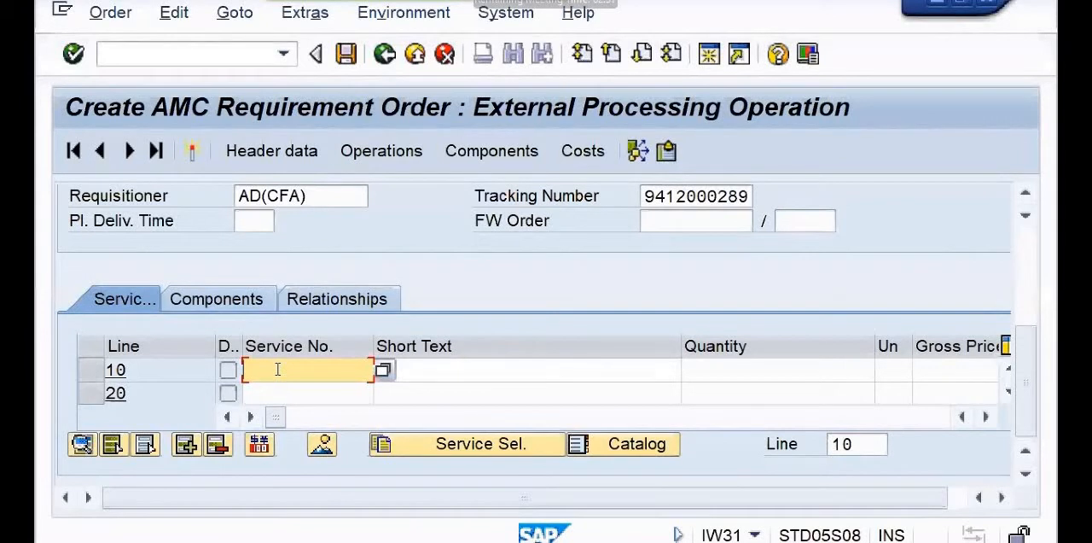
left_click(383, 370)
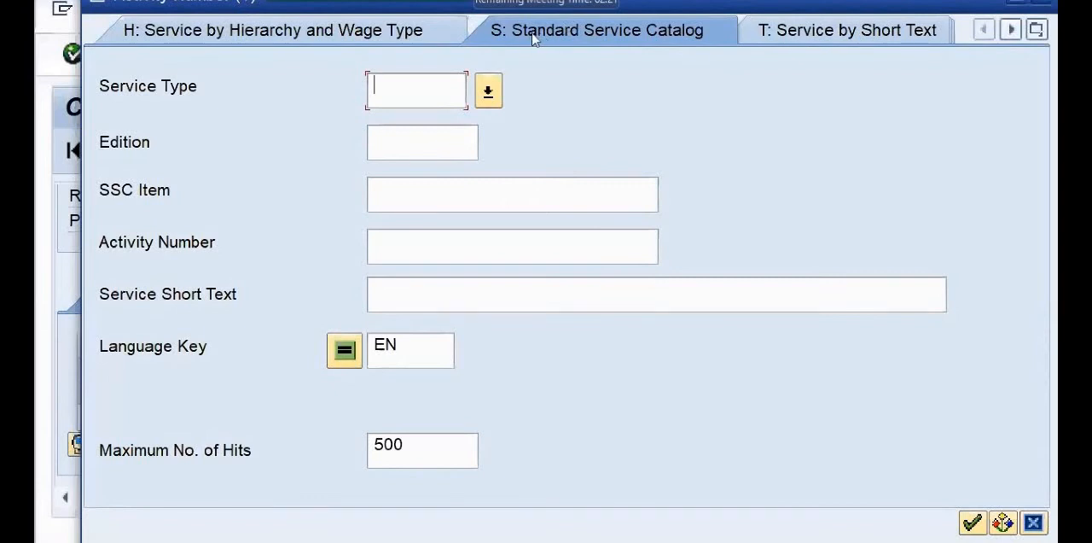
left_click(390, 290)
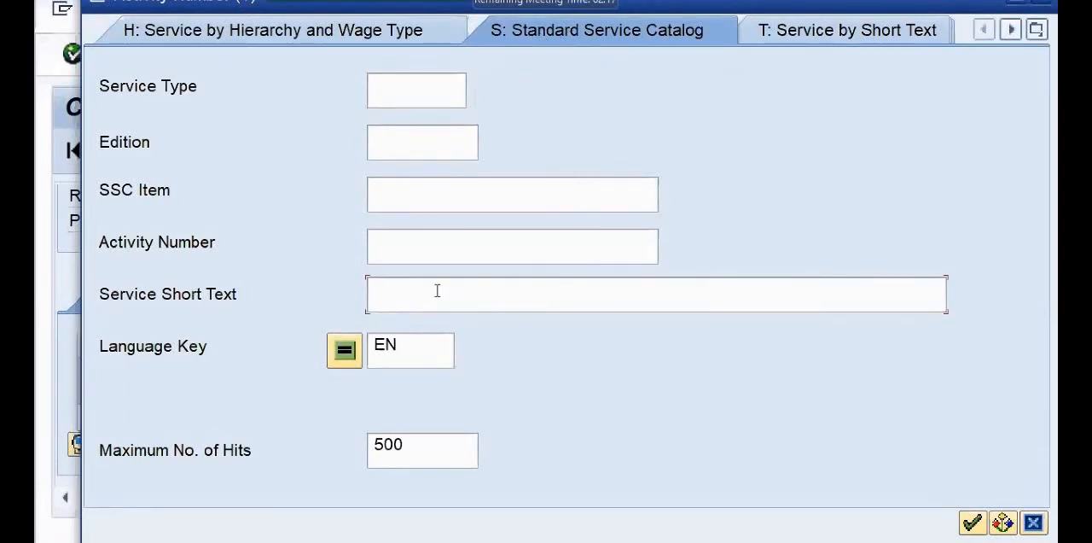
type("*")
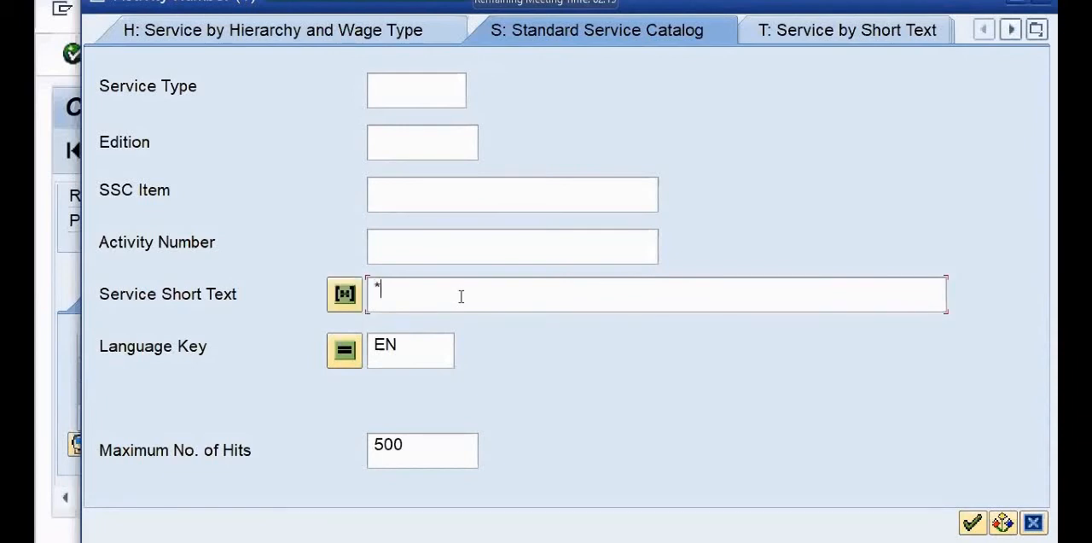
type("AMC*")
left_click(973, 523)
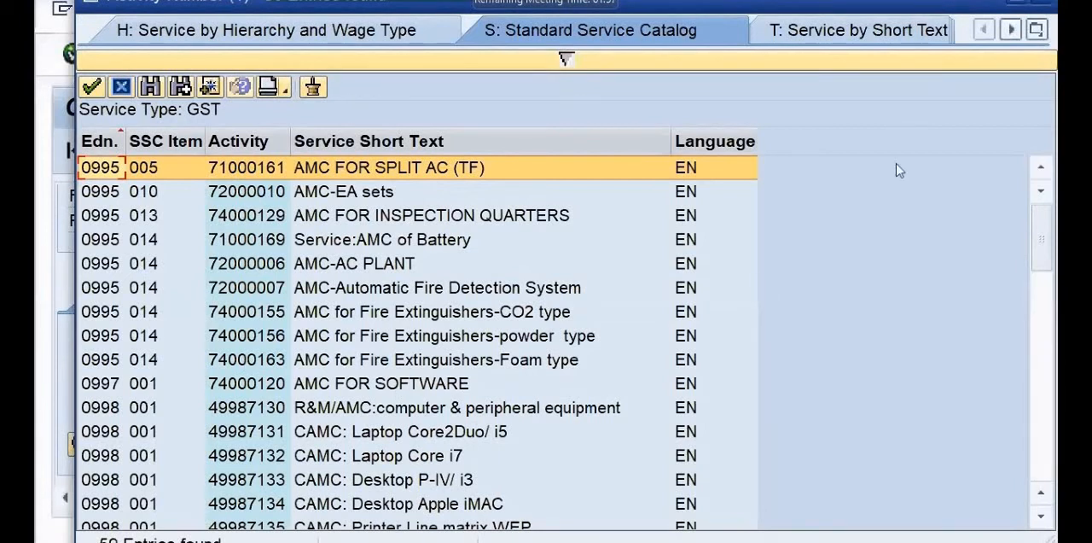
Assign service 75000015, AMC Services IT:Copmputers (PC & Laptop), to service line 10 and confirm it.
left_click(1049, 275)
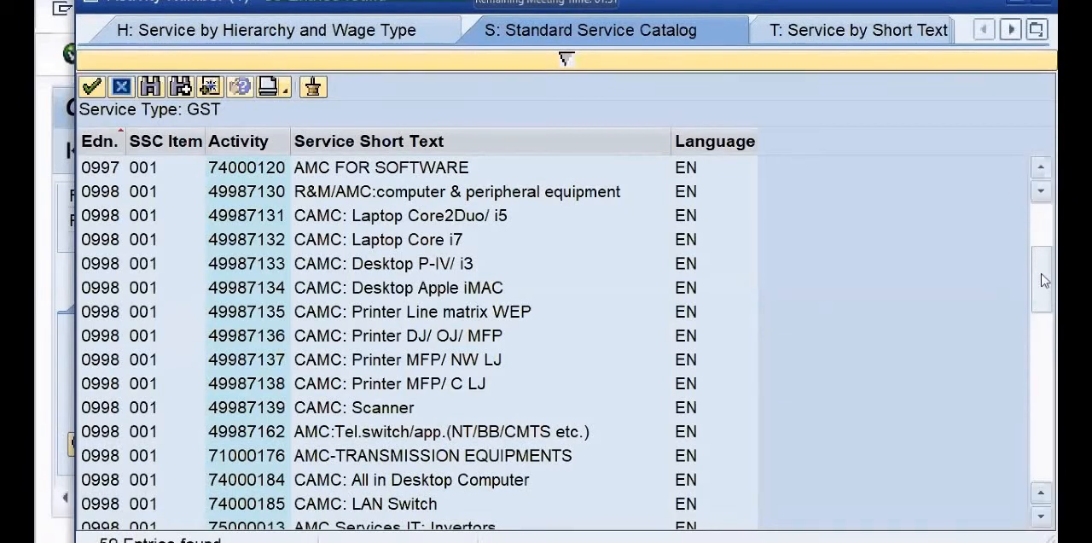
left_click_drag(1046, 280, 1041, 291)
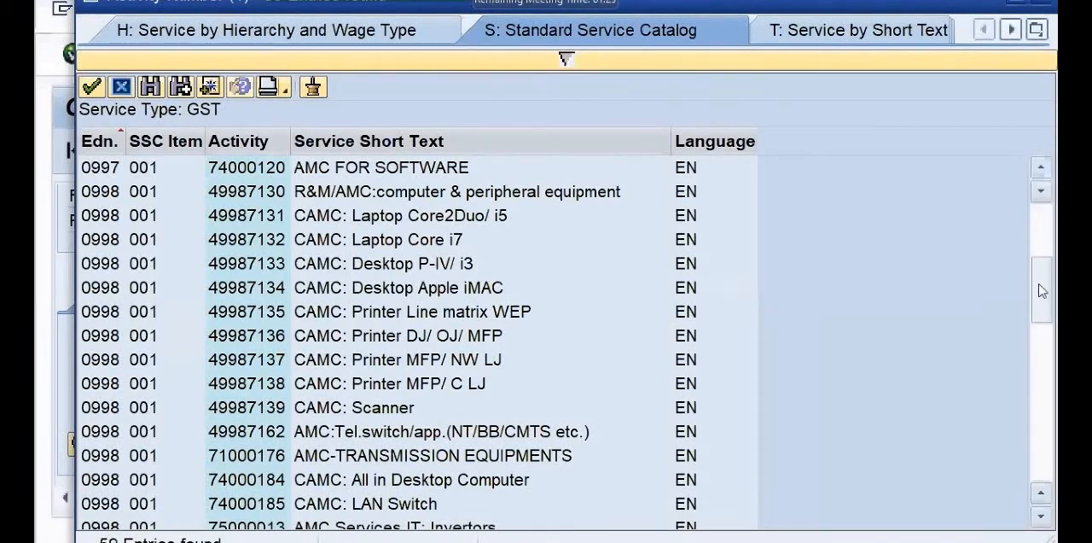
left_click_drag(1042, 291, 1043, 350)
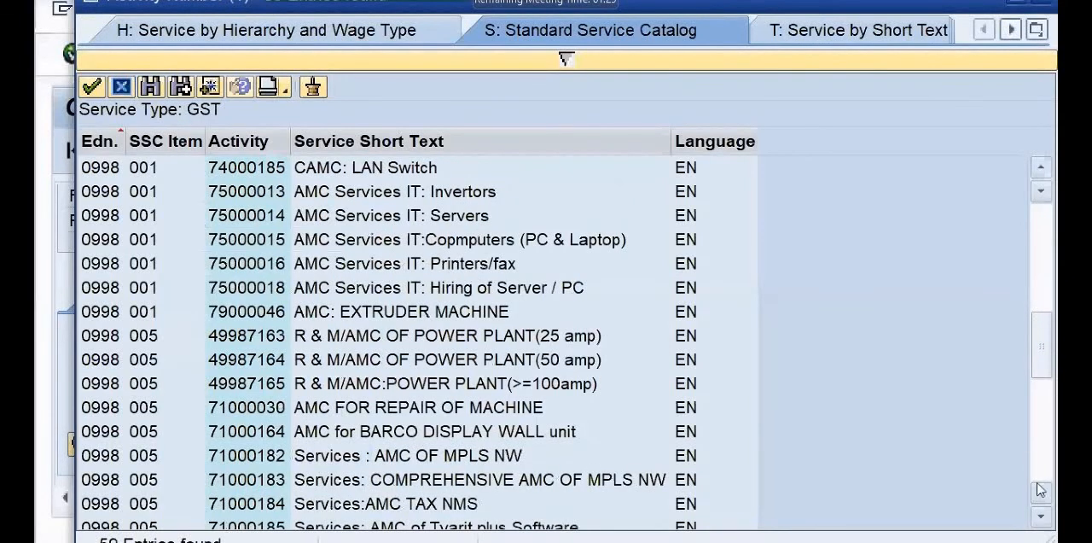
scroll(1042, 493, "up", 1)
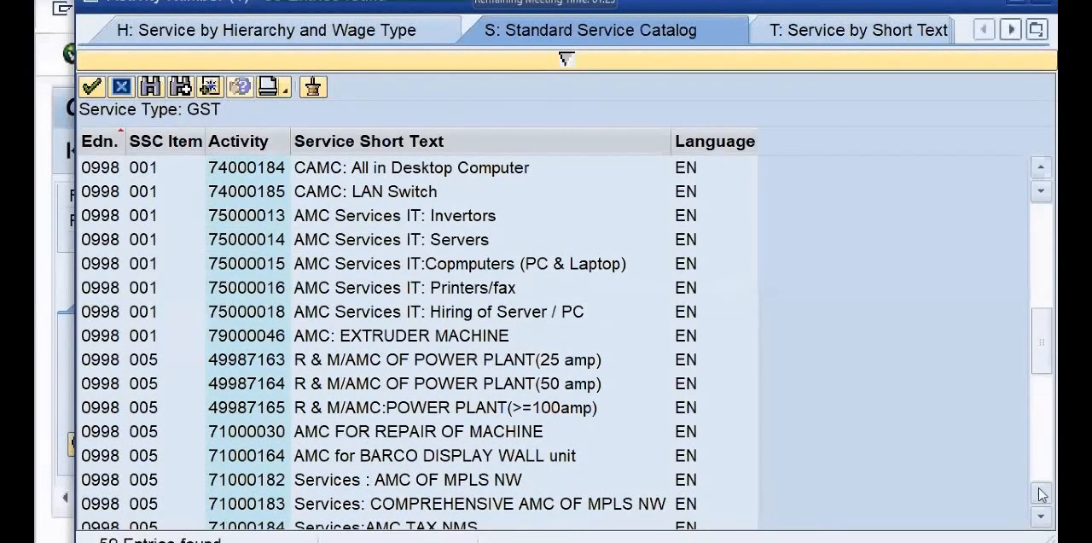
scroll(1041, 493, "up", 1)
scroll(1041, 494, "up", 1)
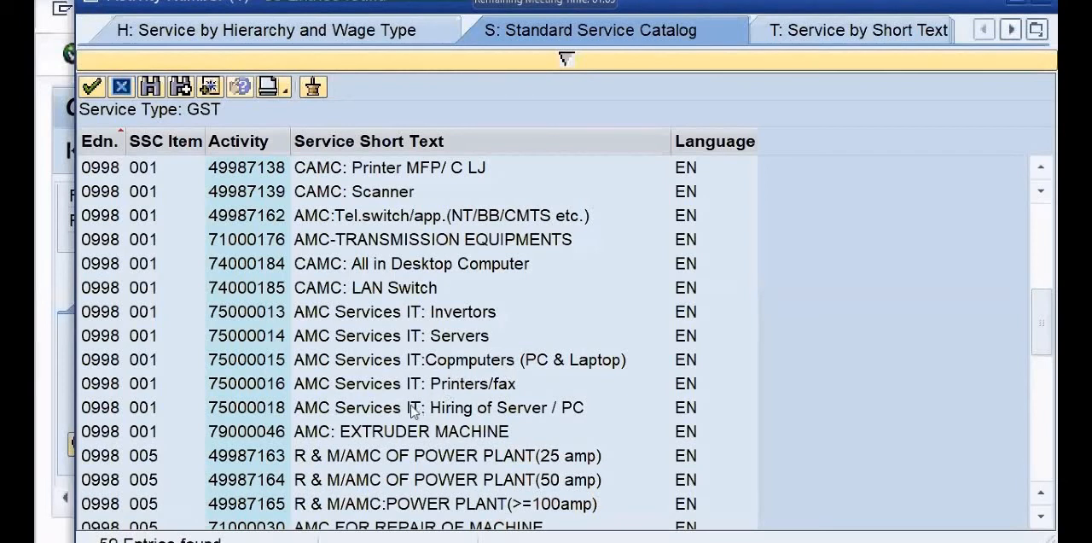
double_click(259, 359)
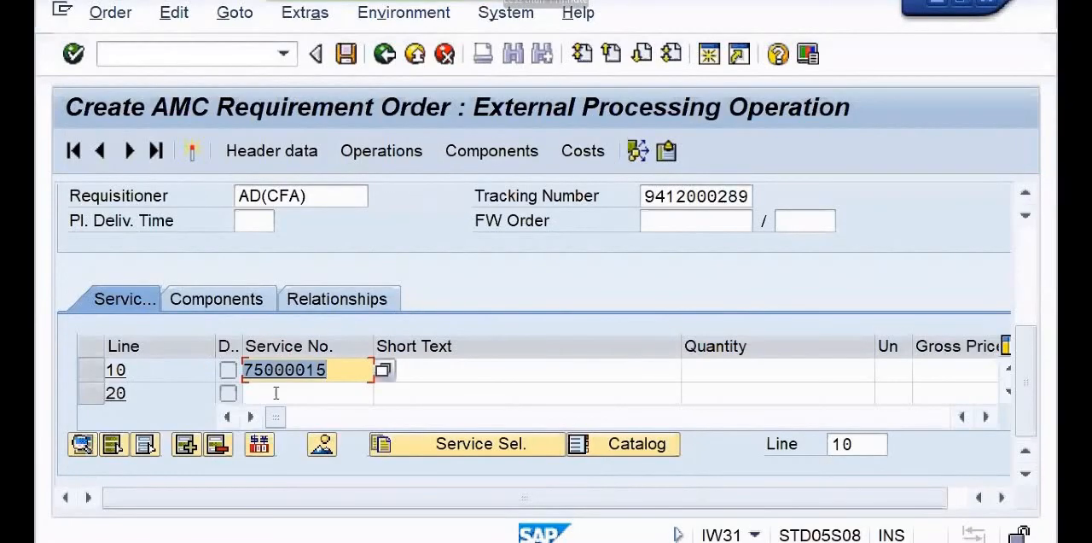
key("Return")
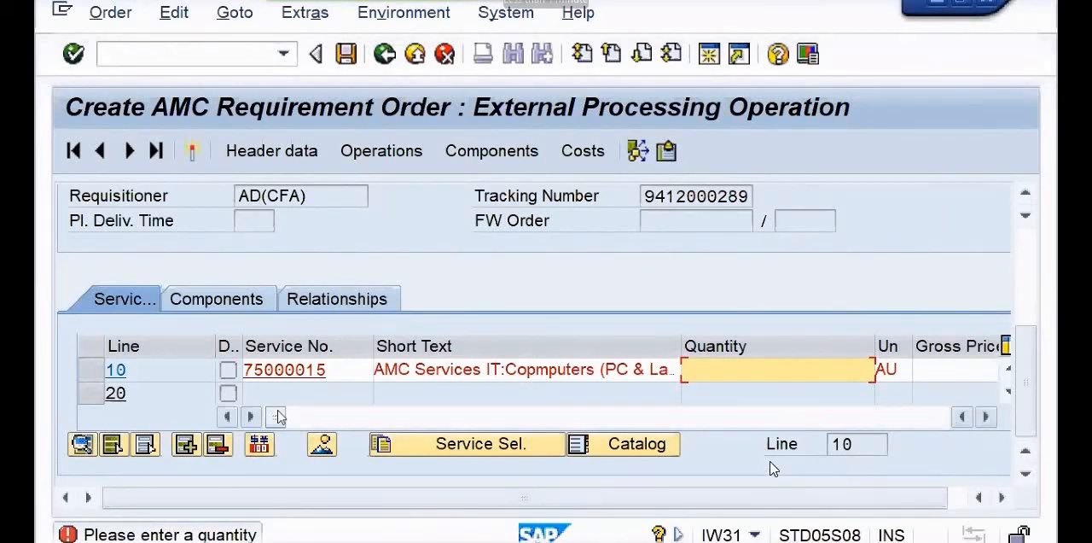
Set the quantity of service line 10 to 4 AU and select its gross price for entry.
type("4")
left_click(930, 369)
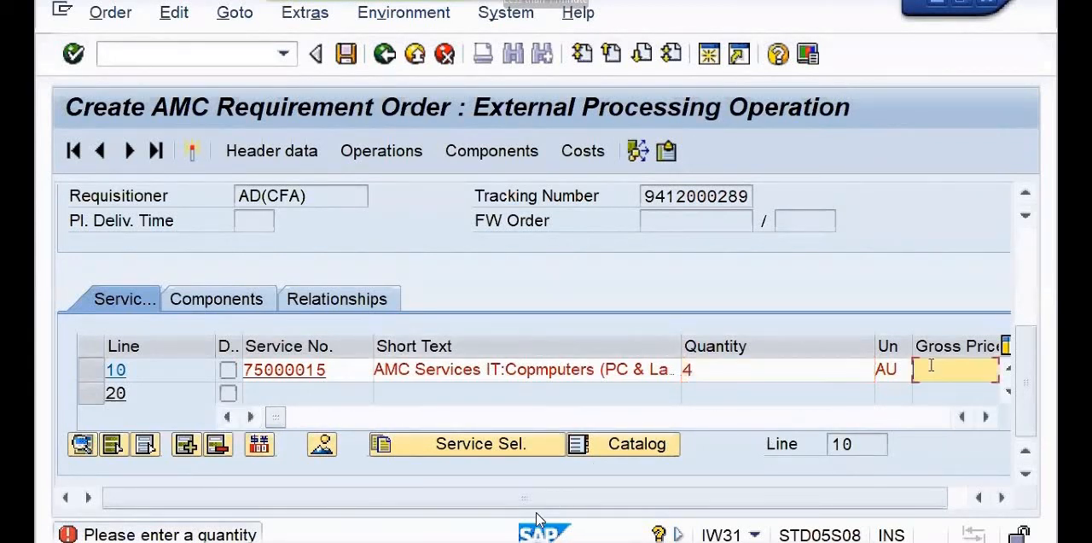
left_click(984, 417)
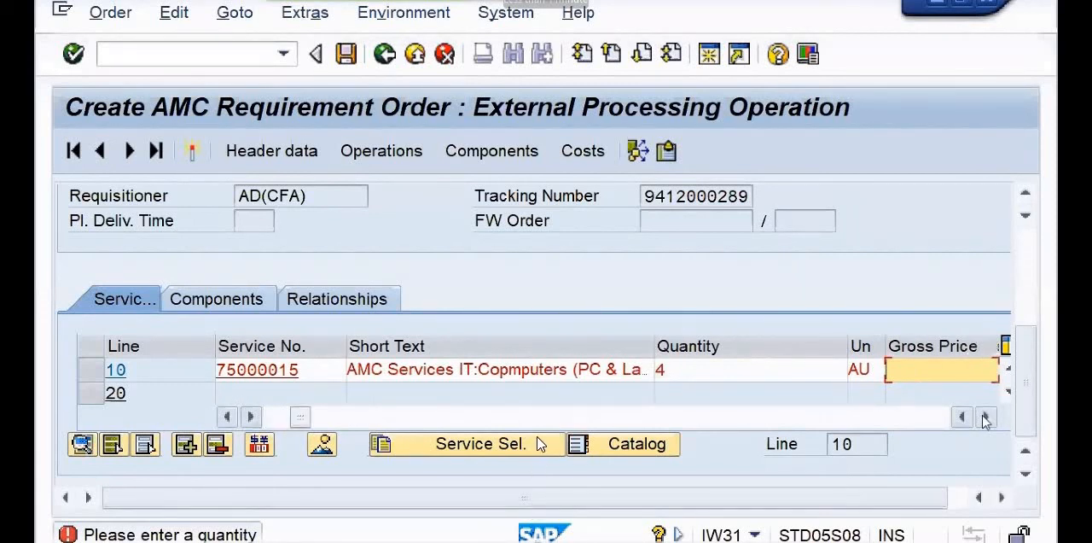
left_click(986, 418)
left_click(986, 418)
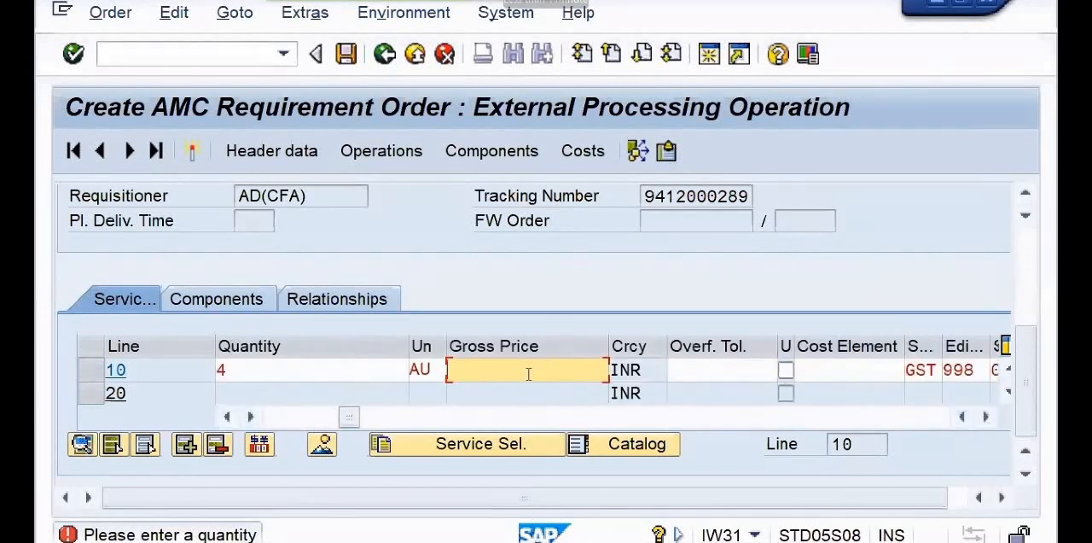